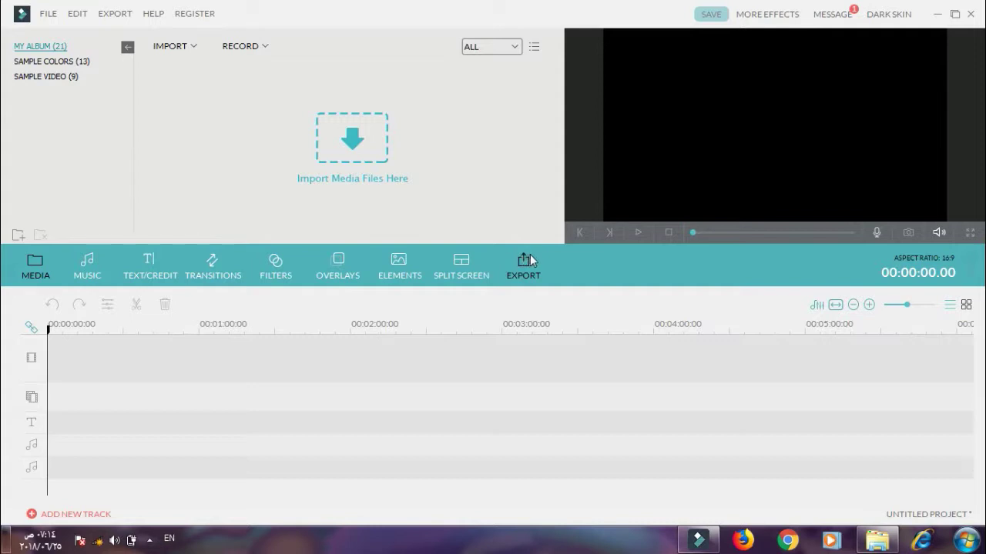
- Import the Wildlife sample video from the Videos library into the media album
click(184, 47)
click(180, 60)
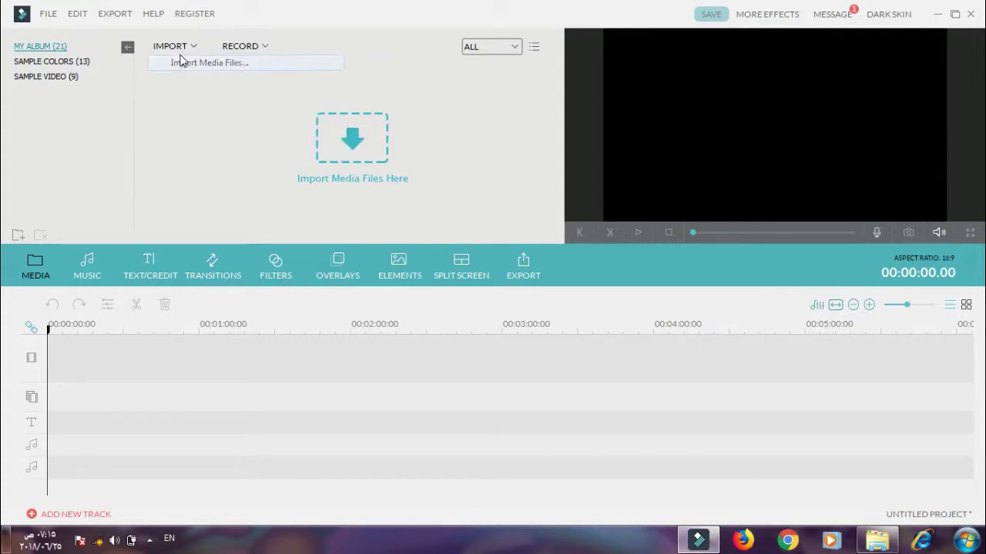
double_click(169, 138)
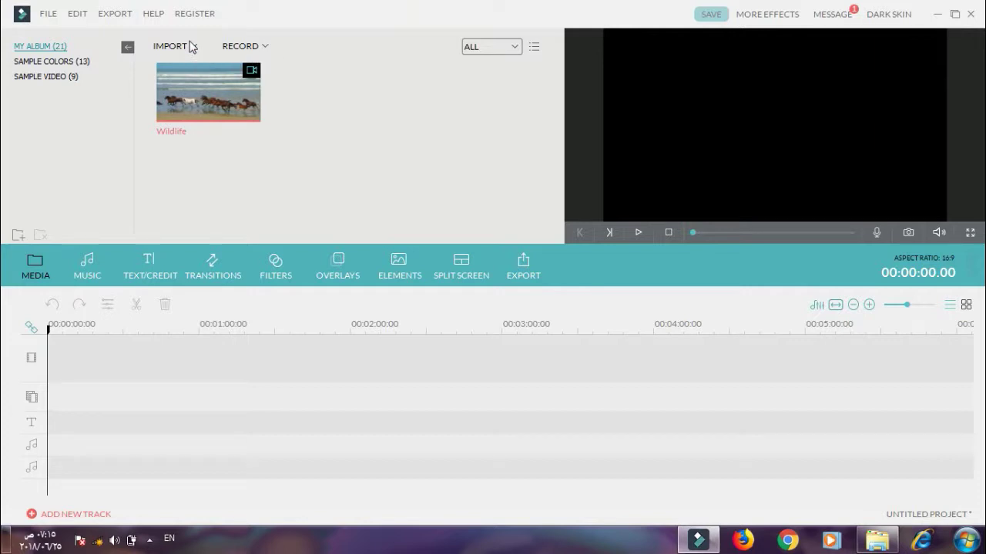
- Import the facebook-like-vector-logo image from the Pictures library into the media album
click(191, 47)
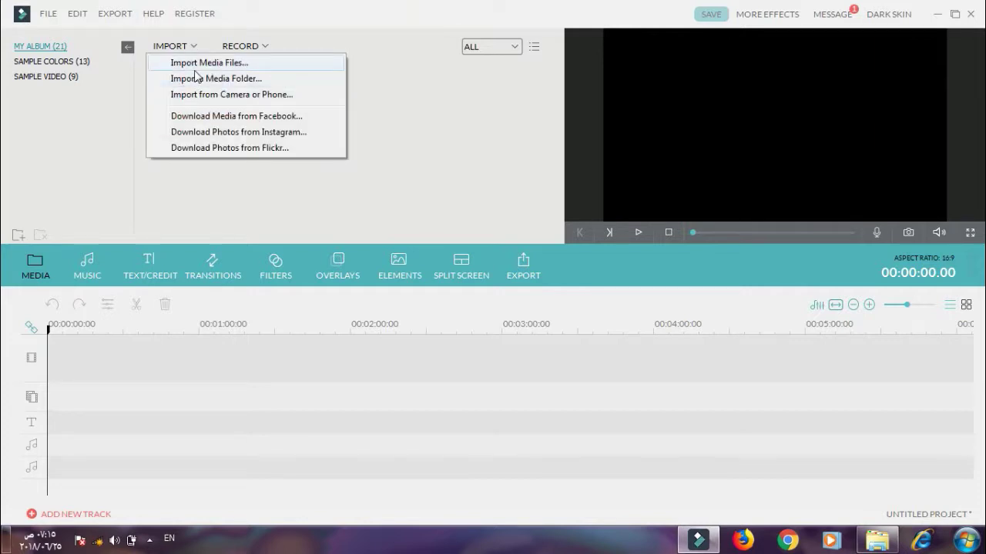
click(197, 64)
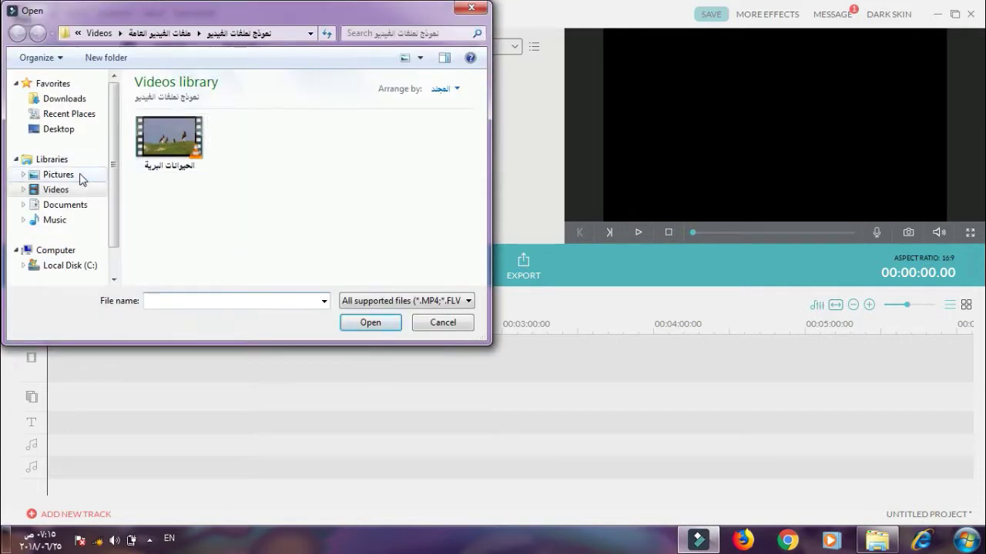
click(82, 177)
double_click(176, 171)
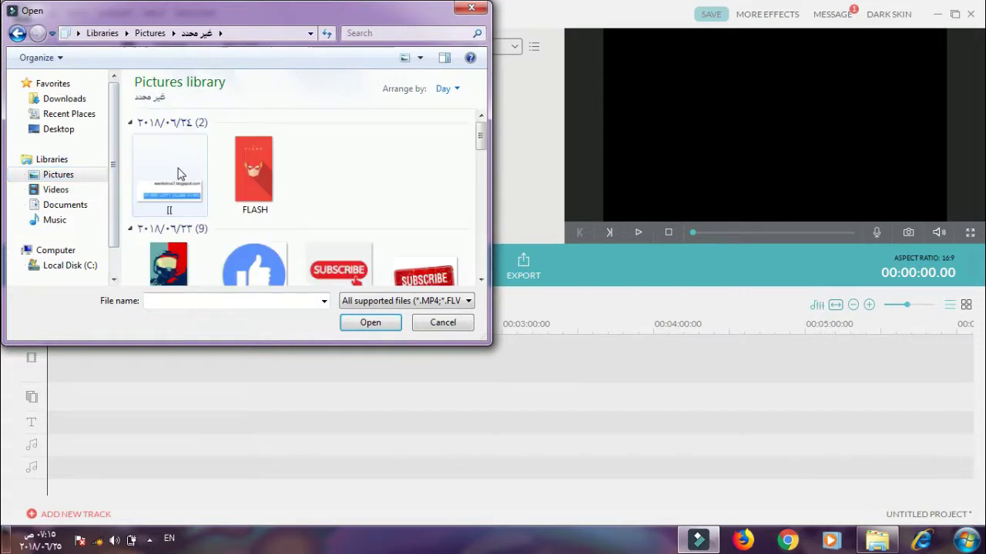
click(235, 250)
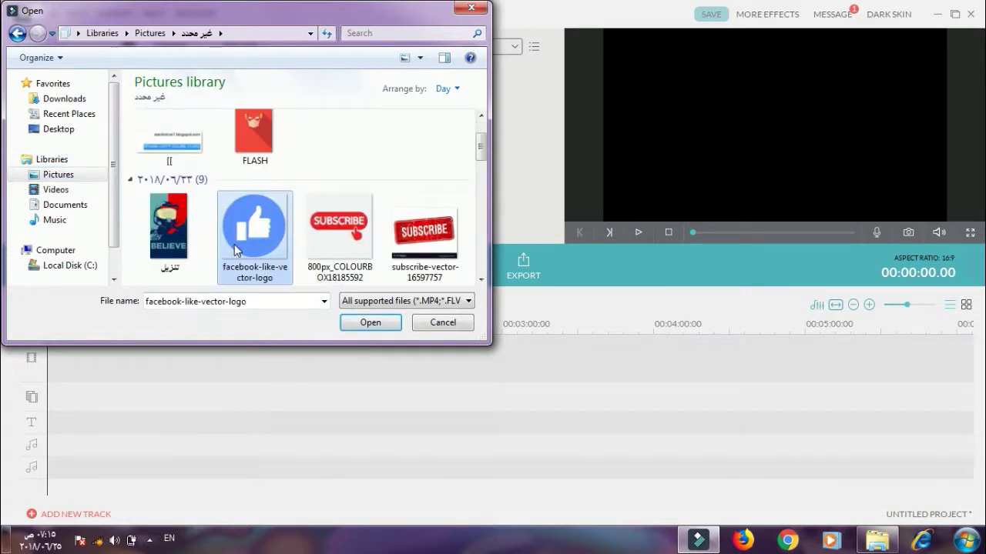
click(369, 323)
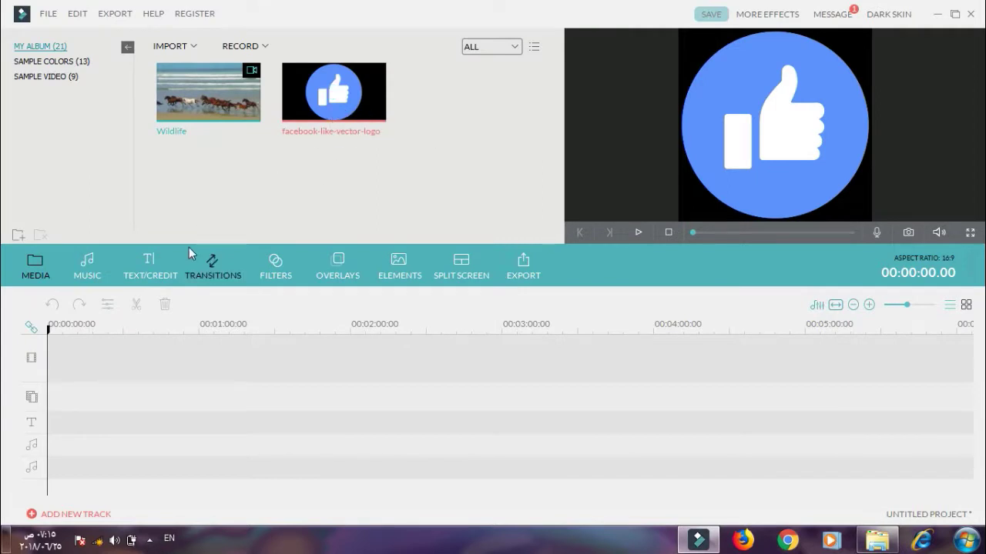
- Place the Wildlife clip at the start of the video track, then detach its audio and delete it
drag(179, 104, 107, 353)
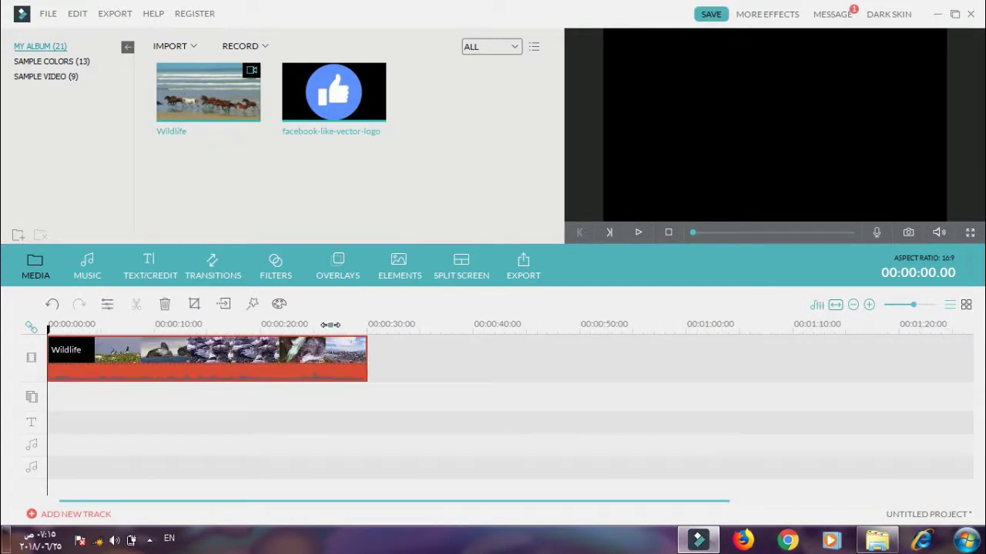
right_click(297, 359)
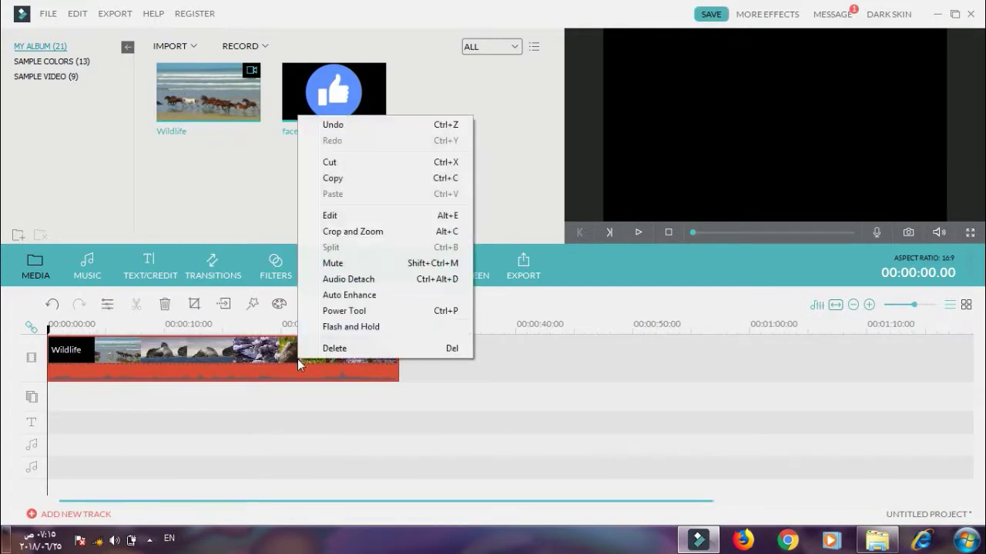
click(327, 280)
right_click(290, 439)
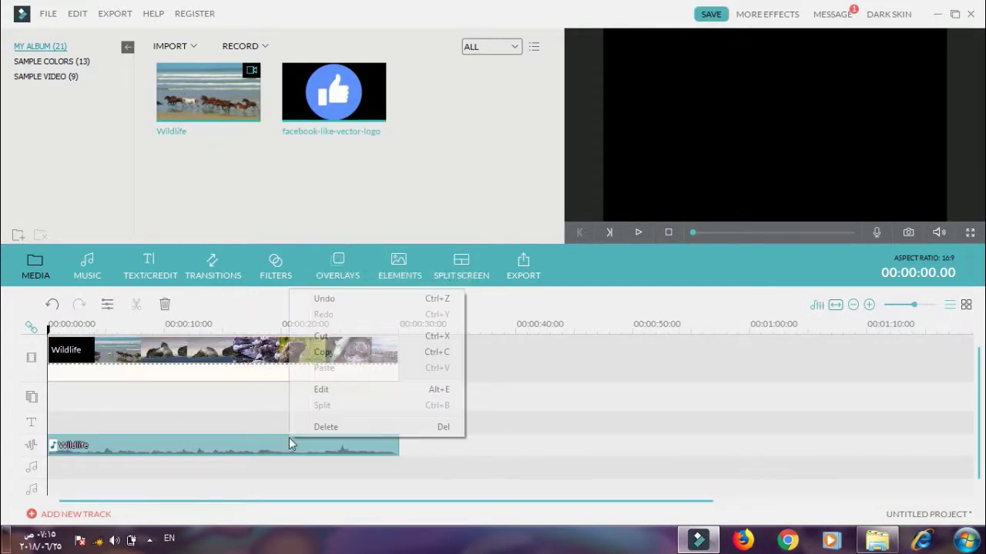
click(330, 425)
- Add the facebook-like-vector-logo image at the start of the overlay track, shrunk into the lower-right corner of the video frame
mouse_move(301, 126)
mouse_down()
mouse_move(284, 201)
mouse_move(142, 391)
mouse_move(77, 401)
mouse_move(103, 401)
mouse_up()
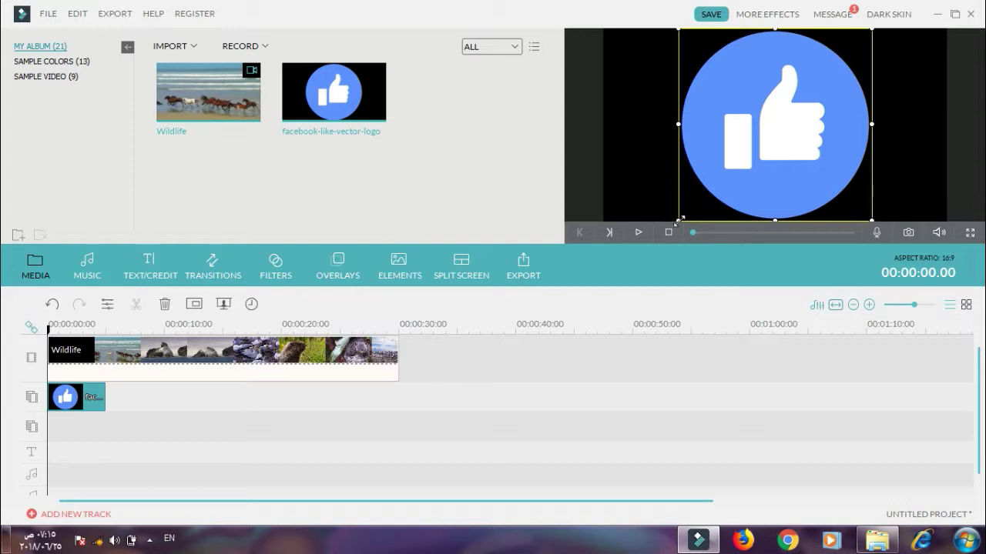
drag(678, 219, 825, 128)
drag(848, 87, 924, 209)
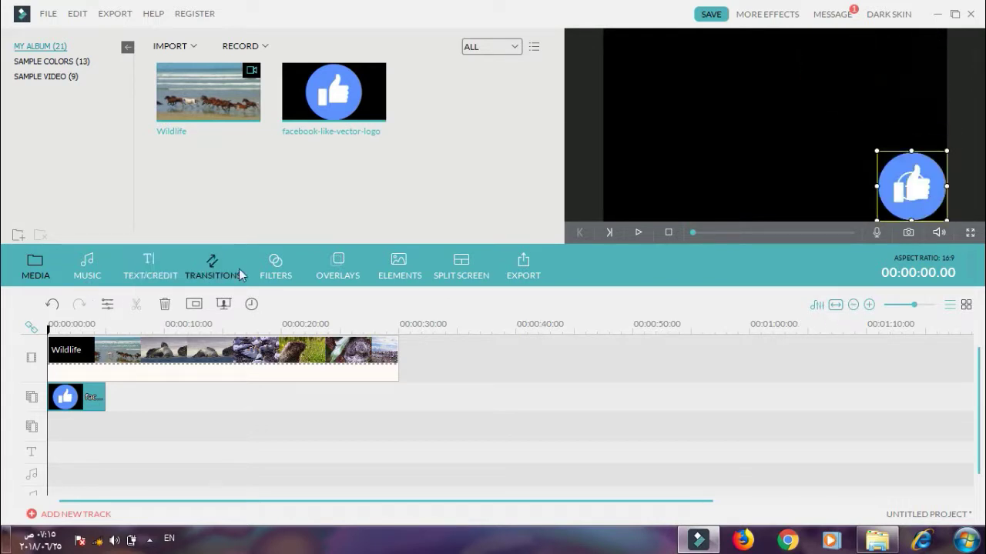
- Add the Vacation 1 element to the overlay track directly after the like logo
click(398, 275)
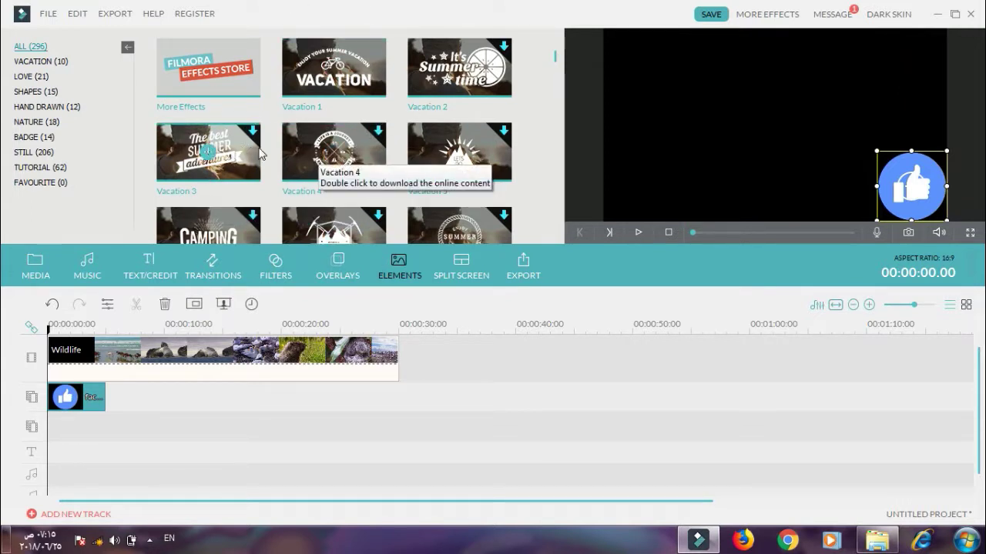
drag(235, 173, 113, 414)
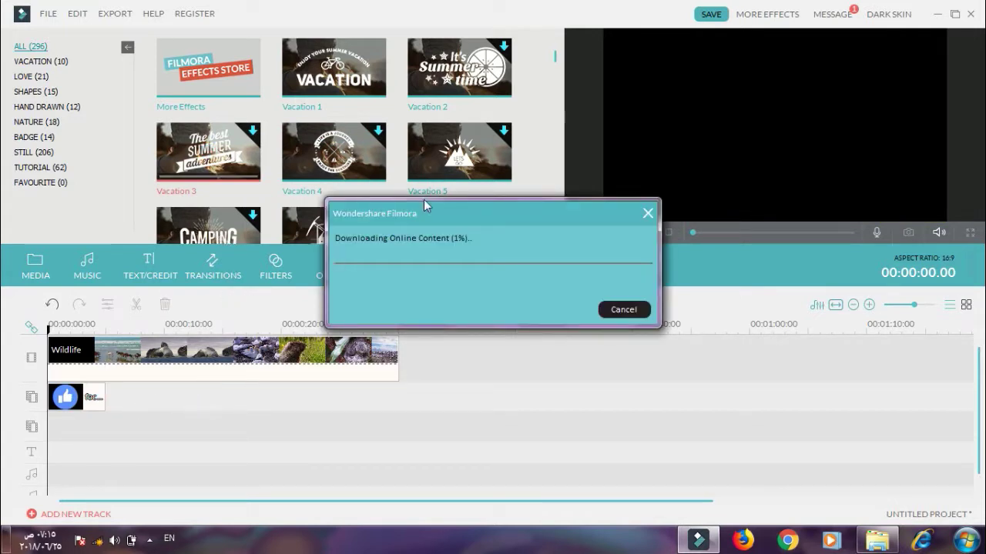
click(648, 214)
click(339, 77)
drag(367, 80, 112, 372)
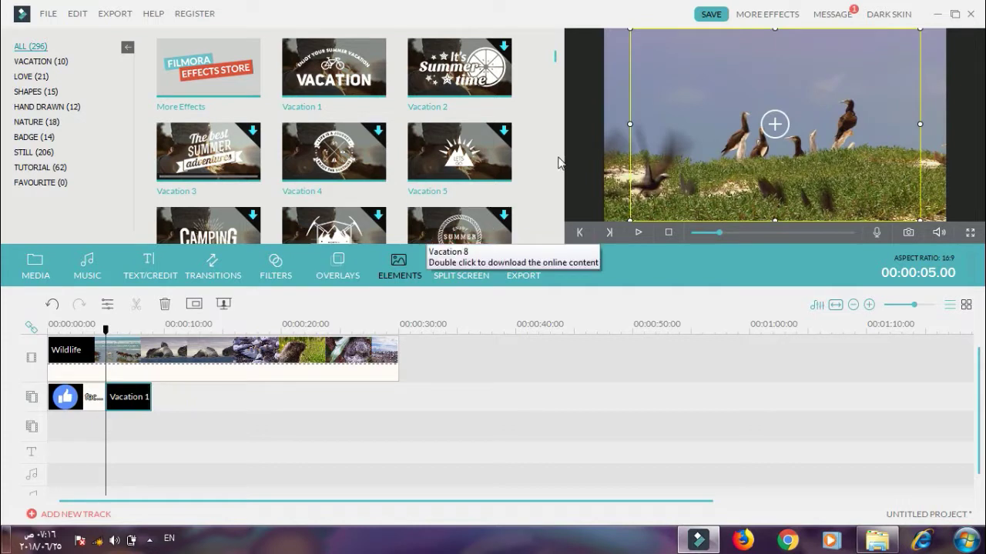
- Narrow the Vacation 1 element, move it to the upper left of the video frame and preview it
drag(630, 124, 744, 108)
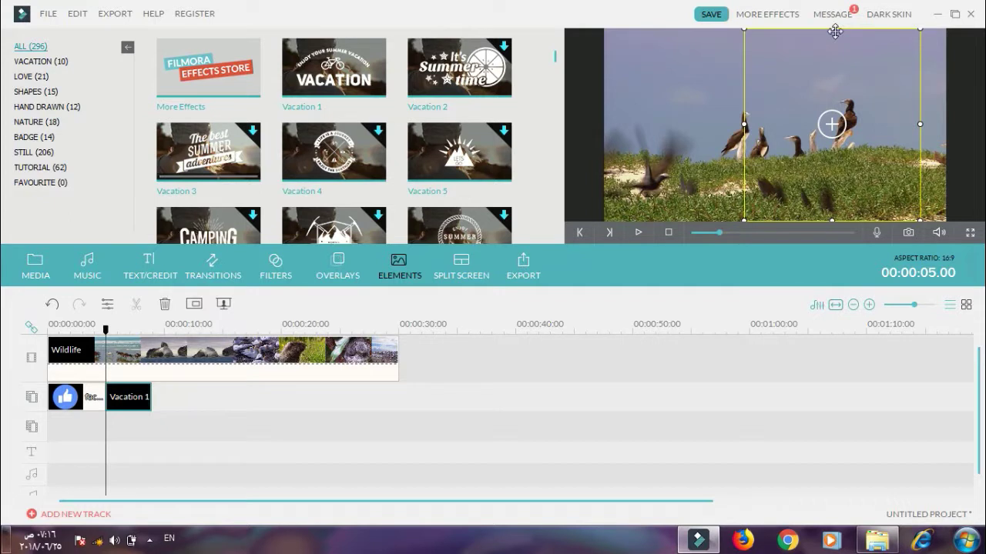
drag(832, 29, 680, 35)
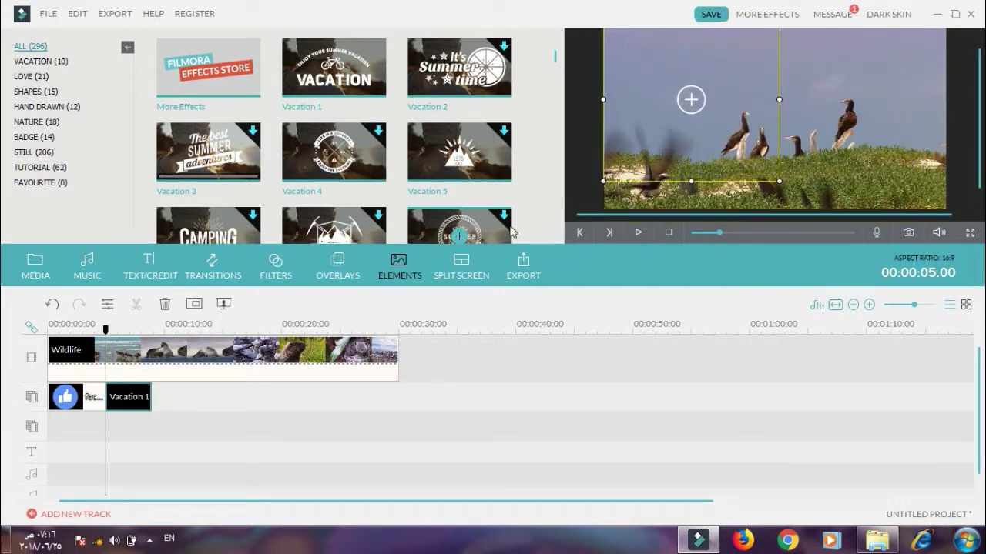
click(639, 235)
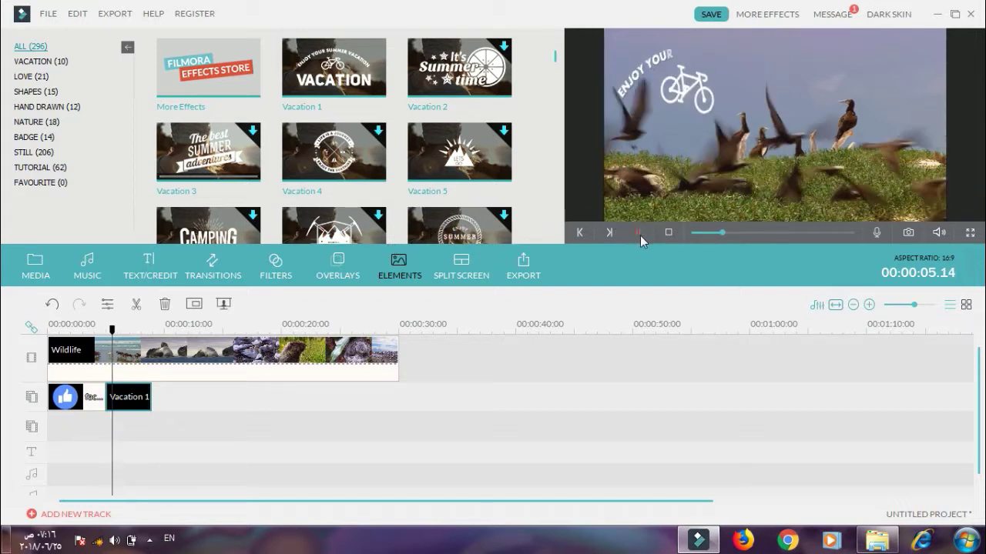
click(640, 235)
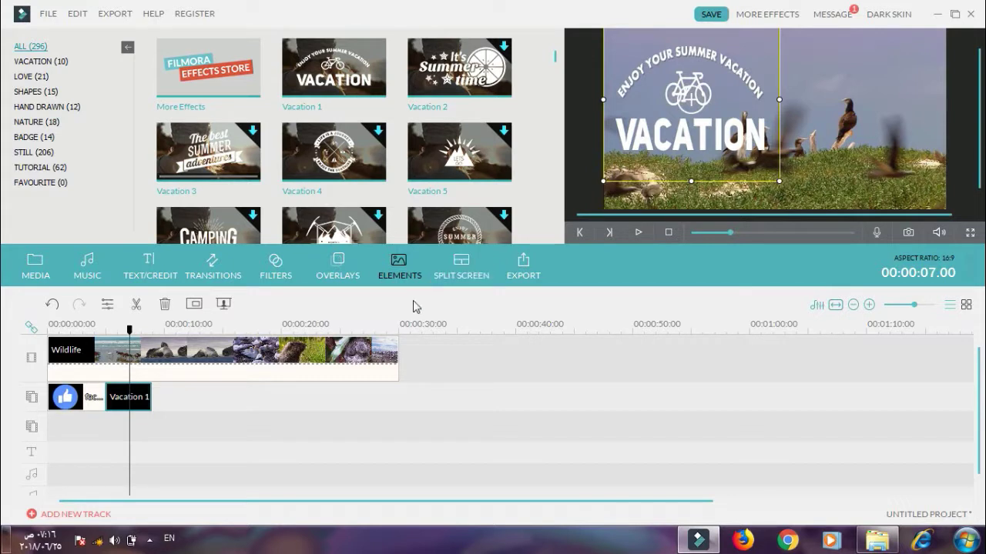
- Apply the Move to bottom motion to the Vacation 1 element
double_click(145, 403)
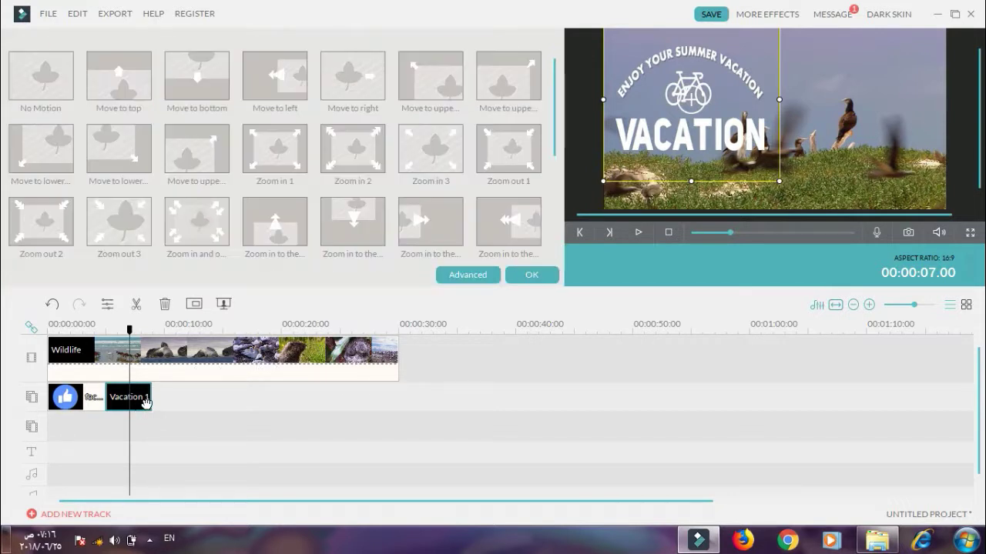
click(187, 80)
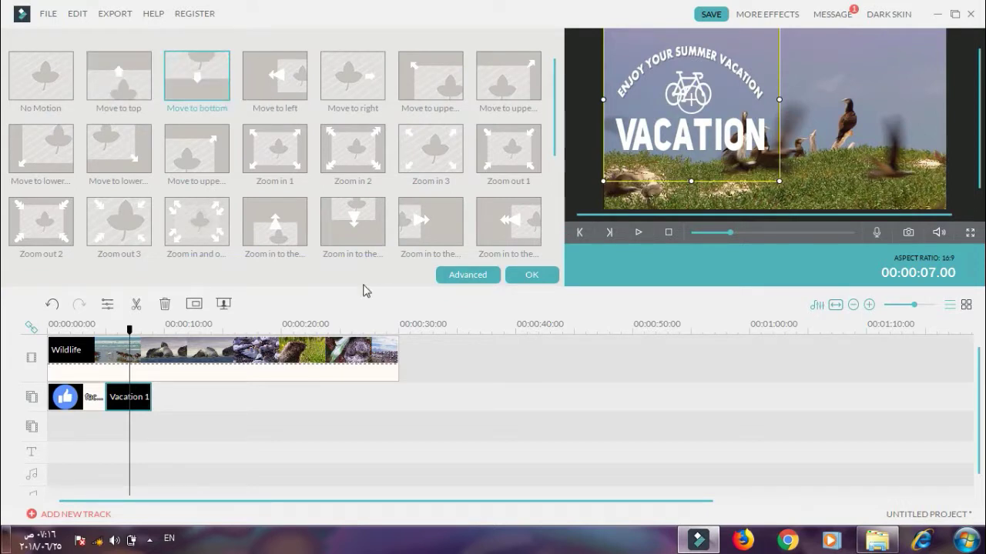
click(530, 275)
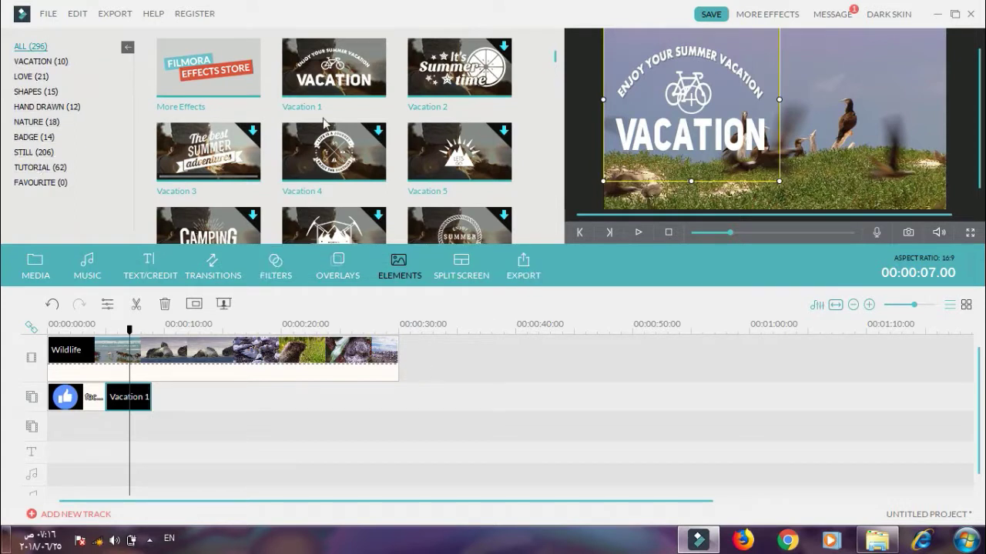
- Add the Heart 3 element from the Love category to the overlay track directly after Vacation 1
click(47, 90)
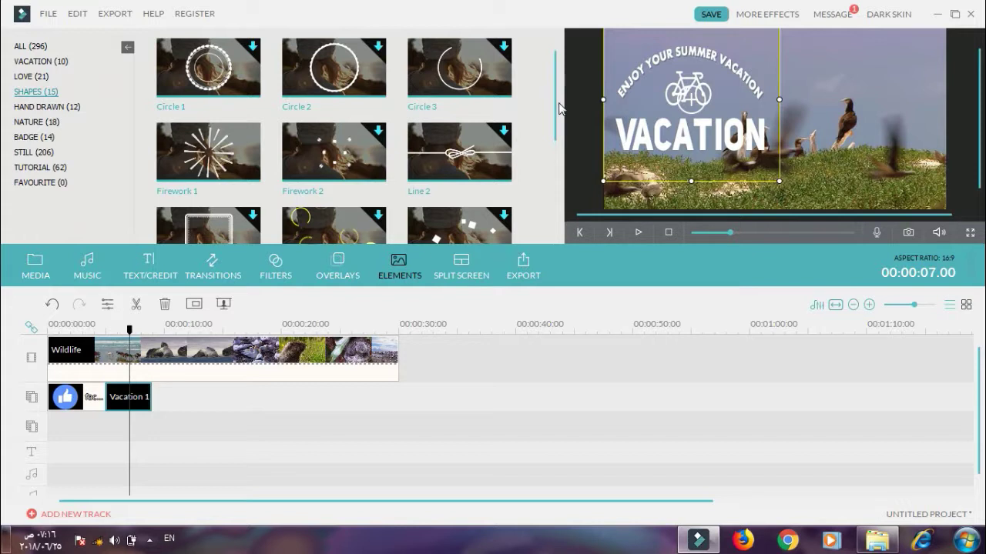
drag(557, 115, 547, 199)
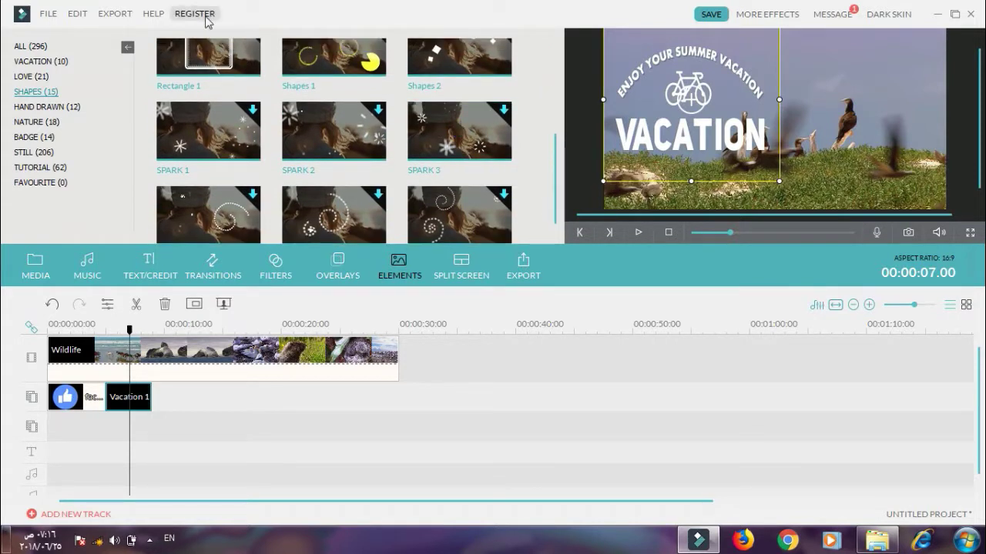
click(28, 78)
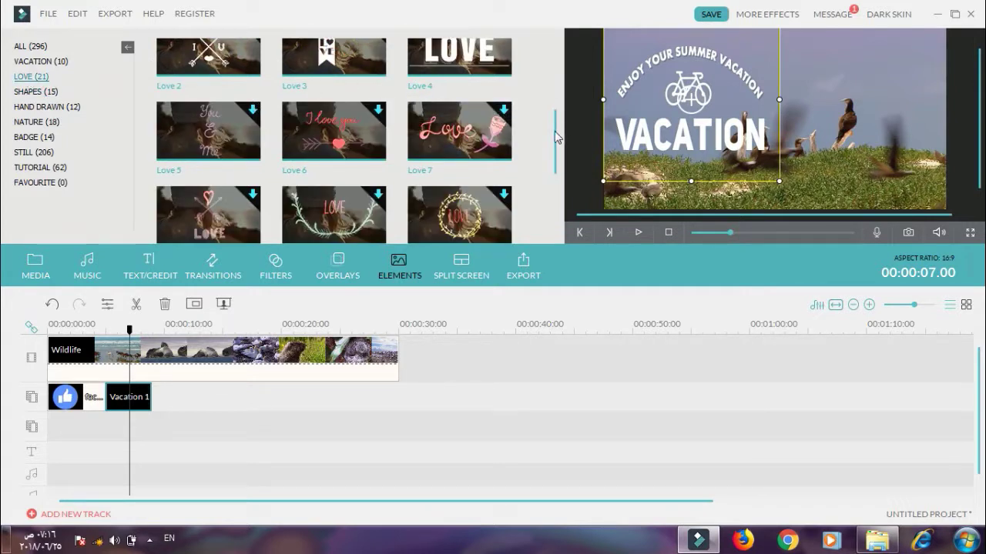
scroll(557, 137, up, 3)
click(353, 147)
drag(352, 245, 158, 394)
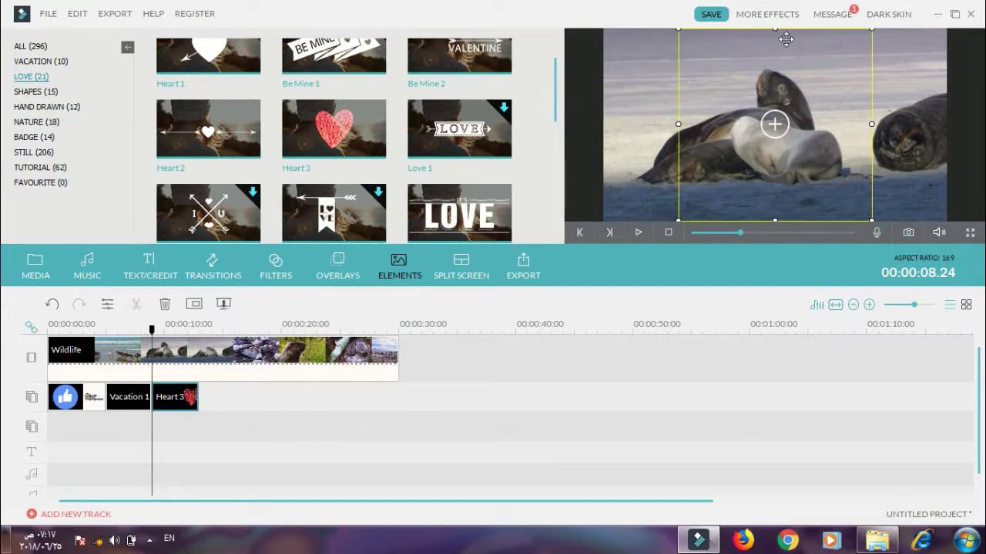
- Reduce the height of the Heart 3 element, move it to the upper left of the video frame and preview it
drag(771, 29, 764, 80)
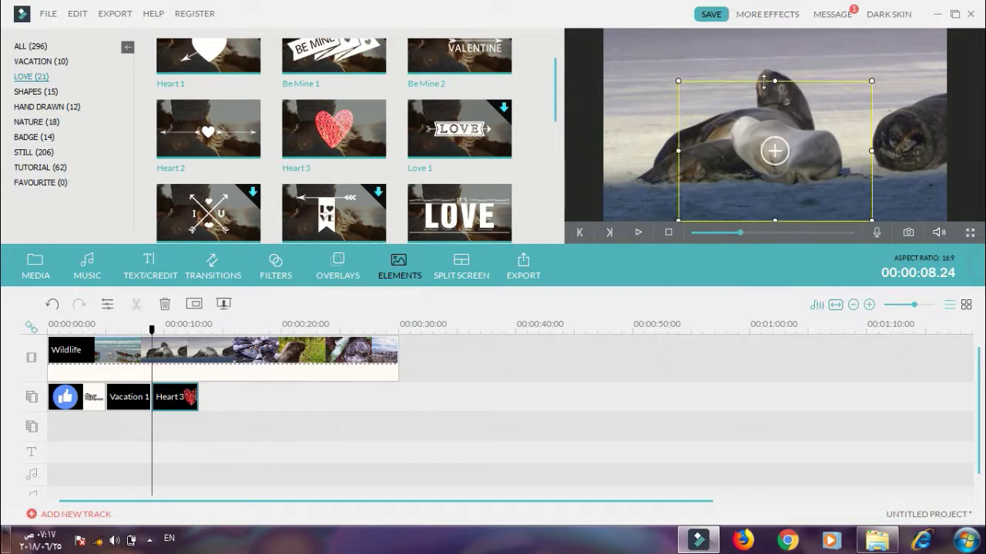
drag(750, 115, 674, 58)
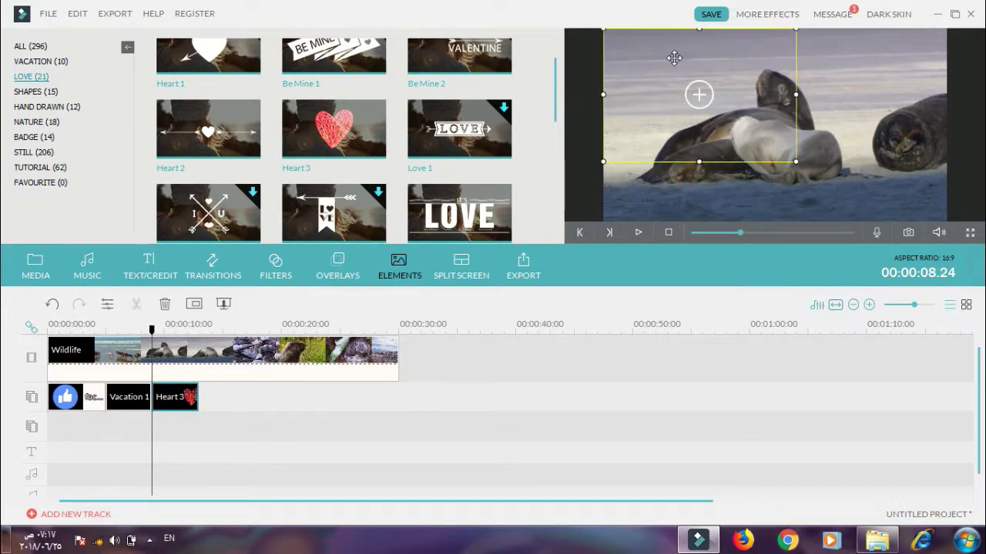
click(636, 234)
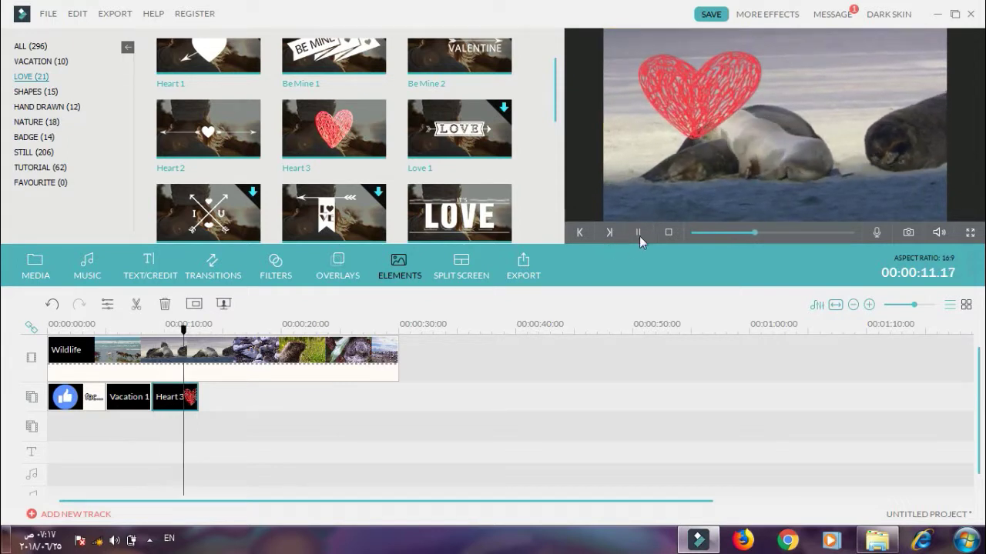
click(637, 232)
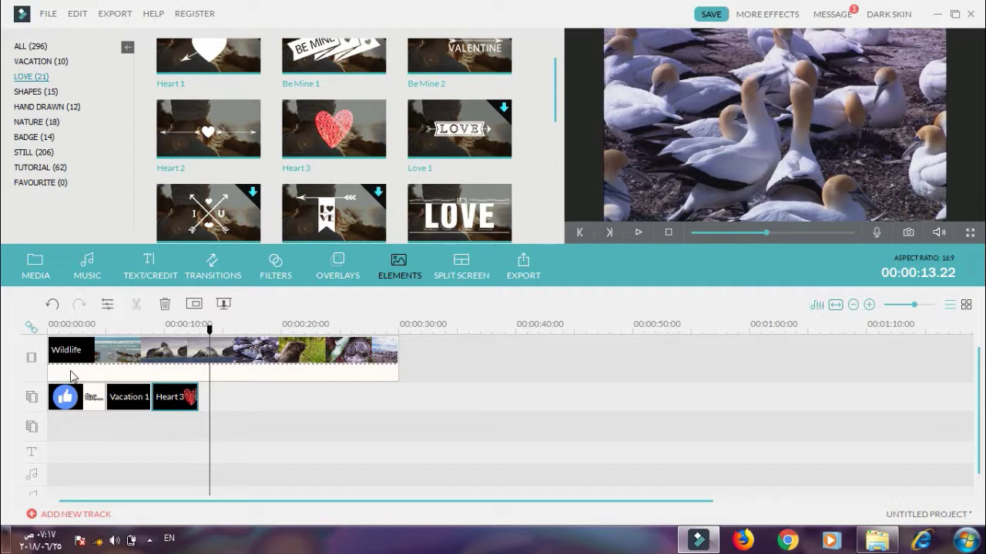
- Add the side-by-side two-pane split screen to the video track and place it after the Wildlife clip
click(66, 397)
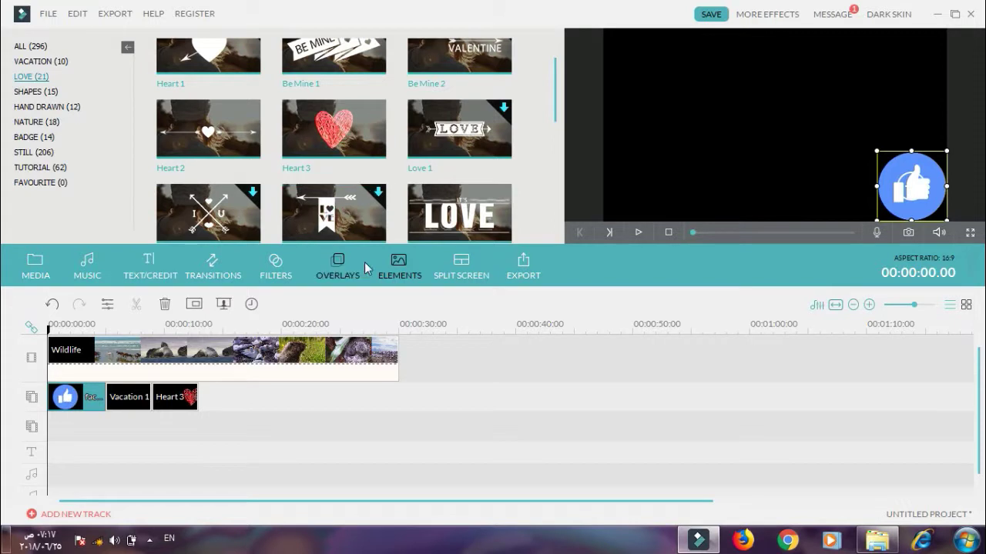
click(468, 277)
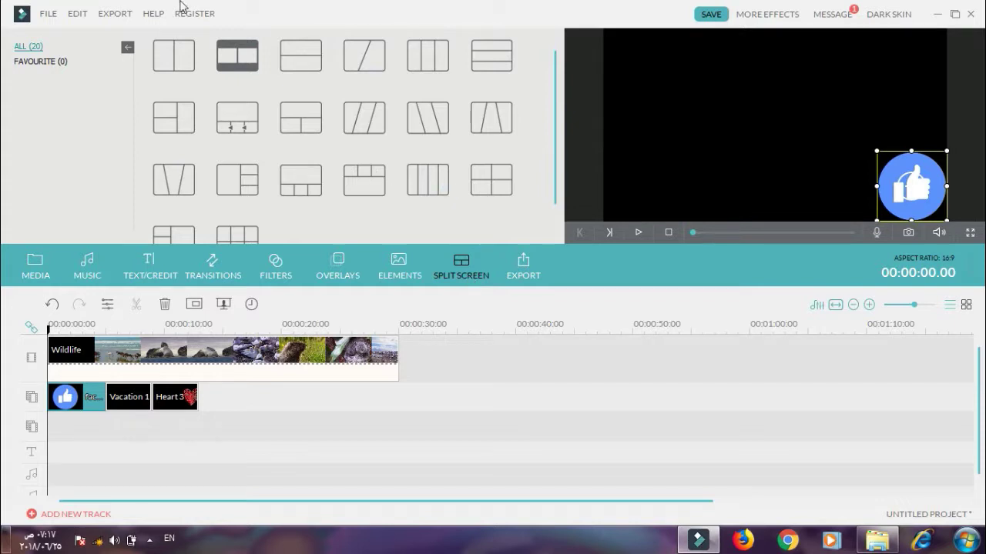
click(195, 69)
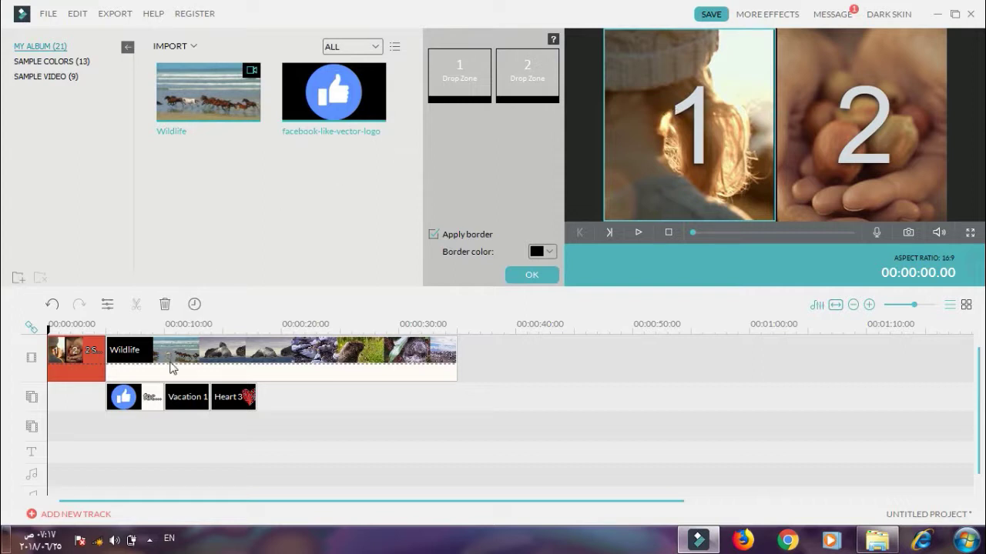
double_click(128, 358)
drag(90, 353, 120, 362)
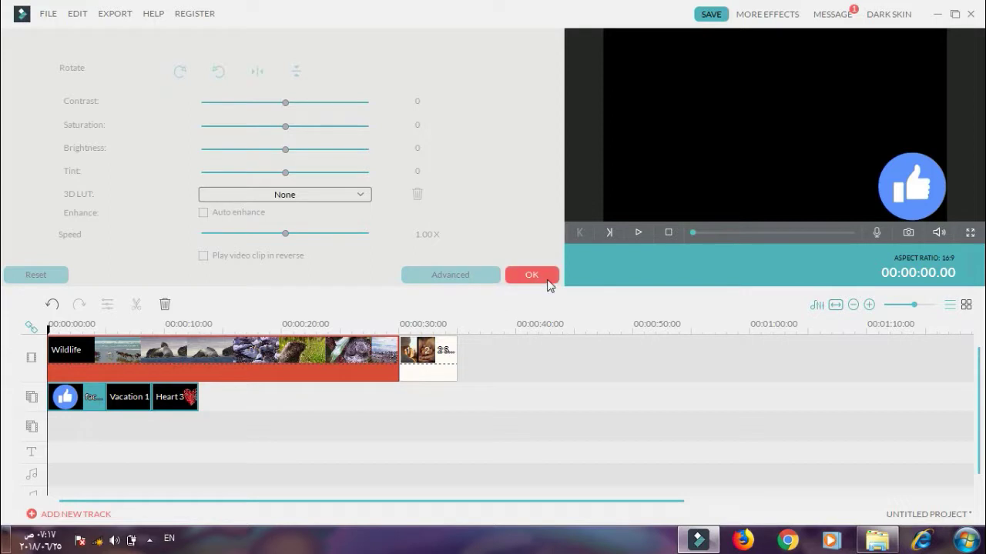
click(544, 277)
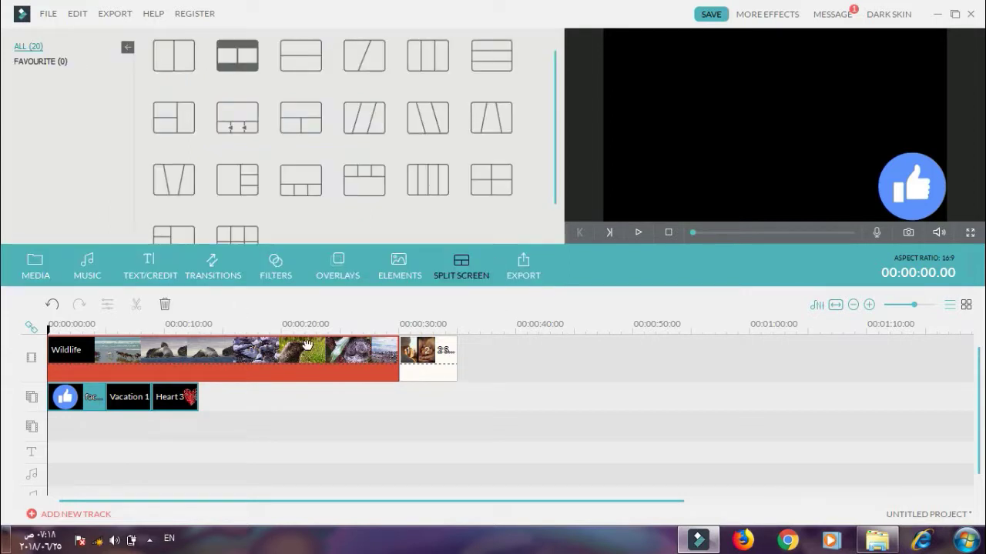
click(401, 356)
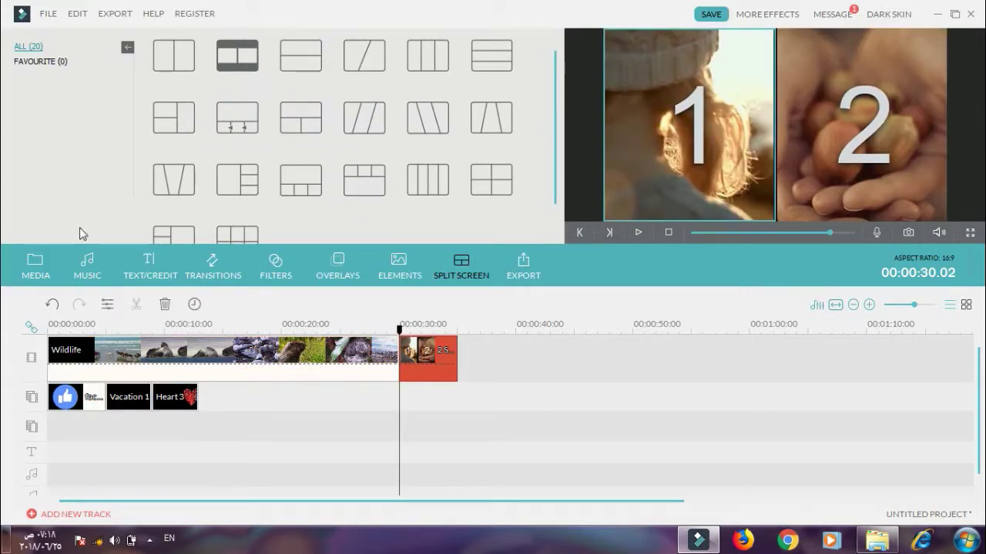
click(31, 265)
click(312, 223)
drag(440, 290, 399, 359)
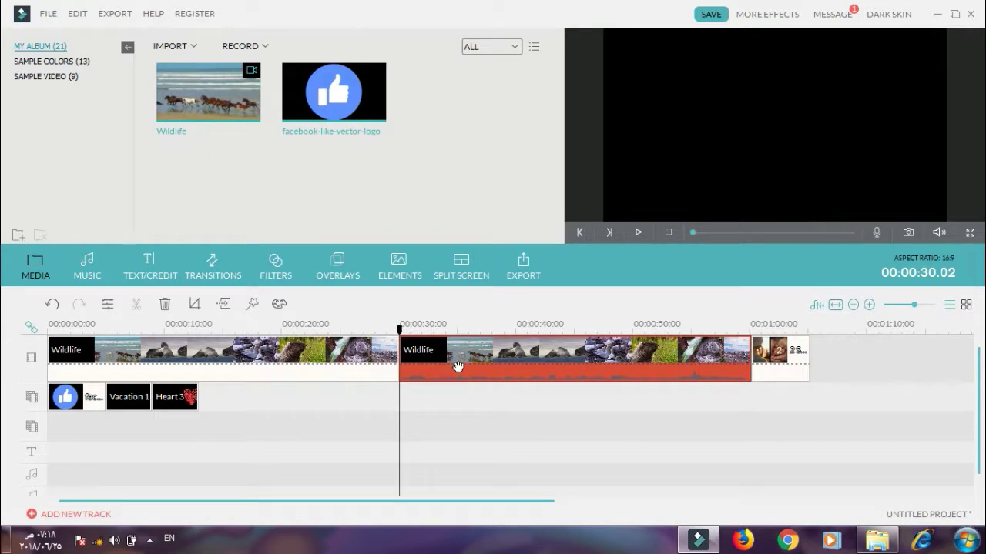
right_click(484, 354)
click(508, 339)
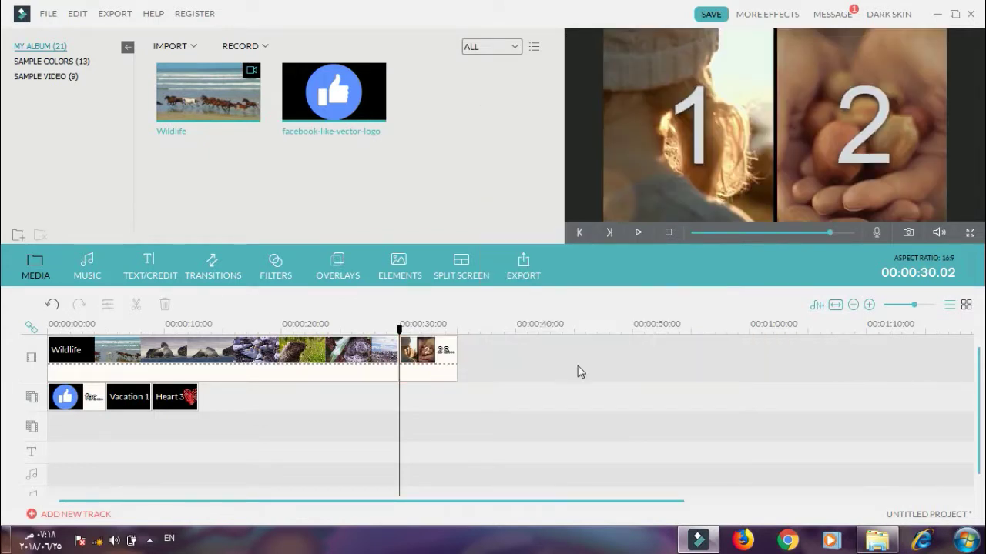
- Fill the split screen's first pane with the Wildlife clip and the second with facebook-like-vector-logo, shifting the logo left within its pane
double_click(446, 355)
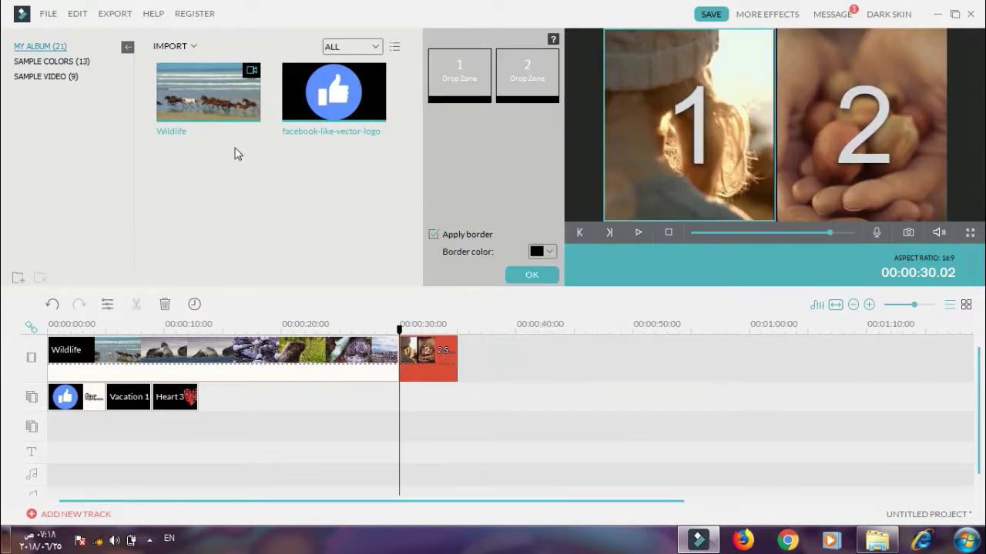
drag(227, 118, 467, 95)
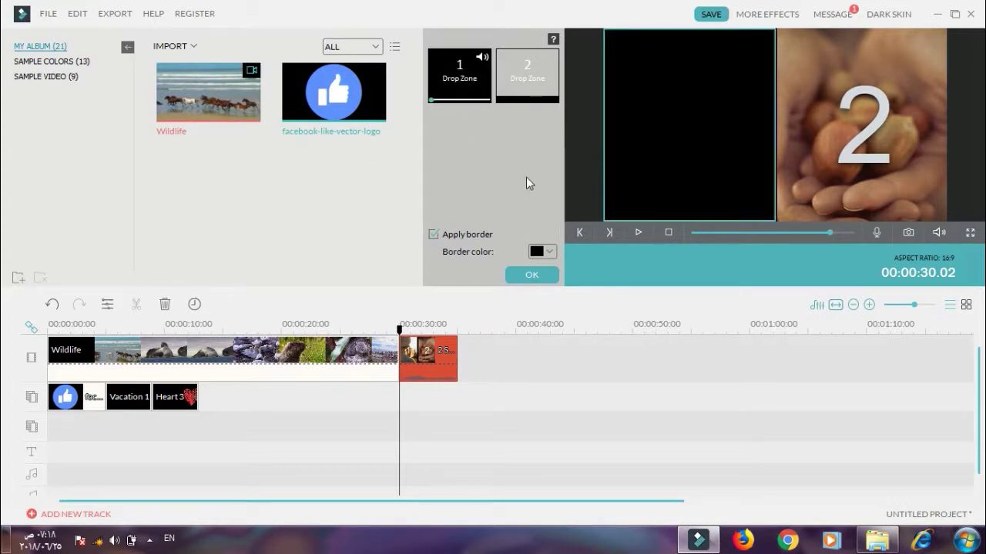
drag(378, 127, 521, 83)
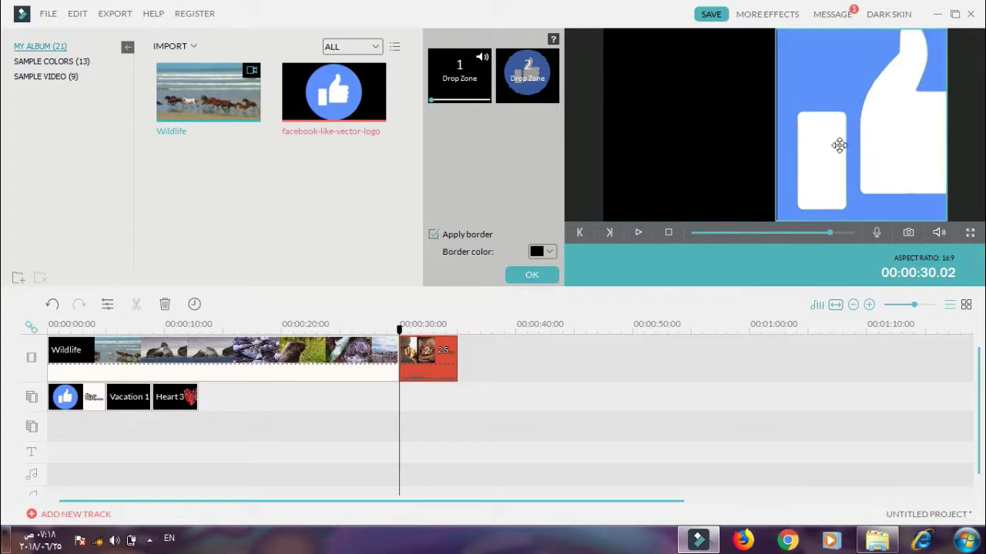
click(850, 118)
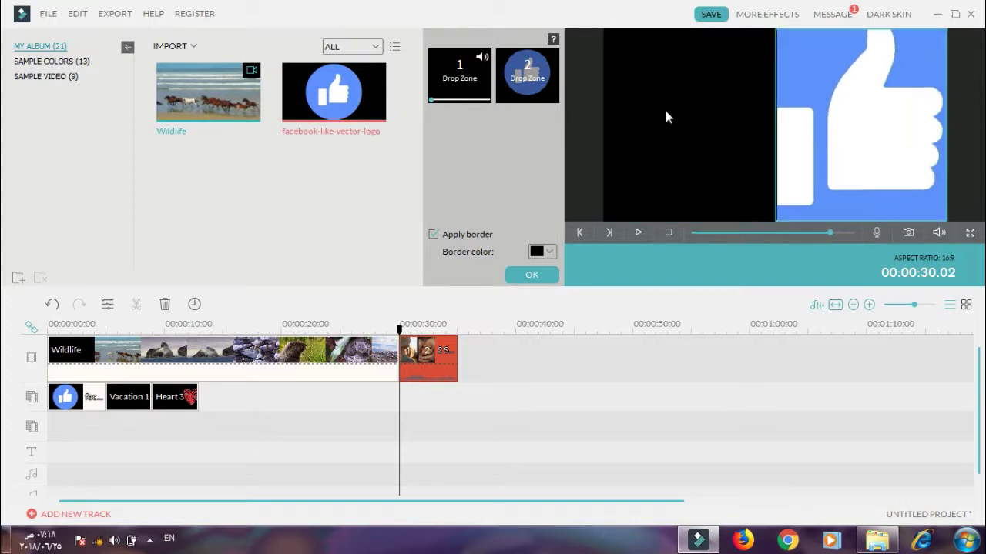
- Preview the filled split screen for a moment, pause playback and accept its pane settings
click(639, 231)
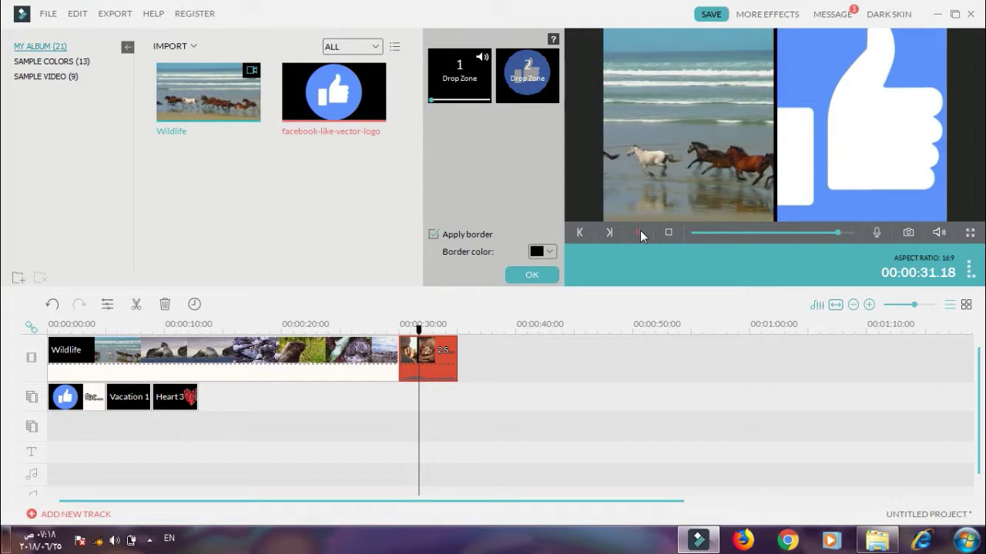
key(space)
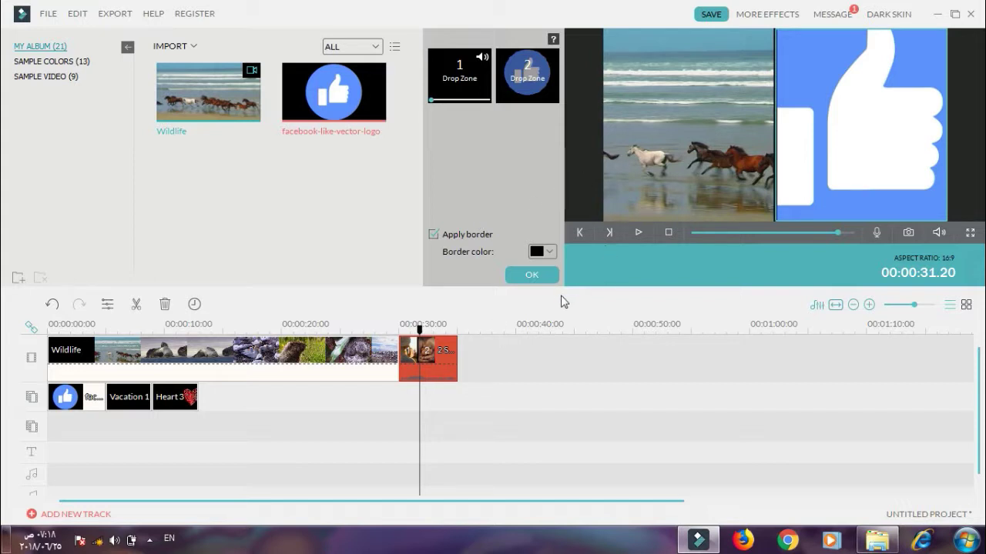
click(544, 275)
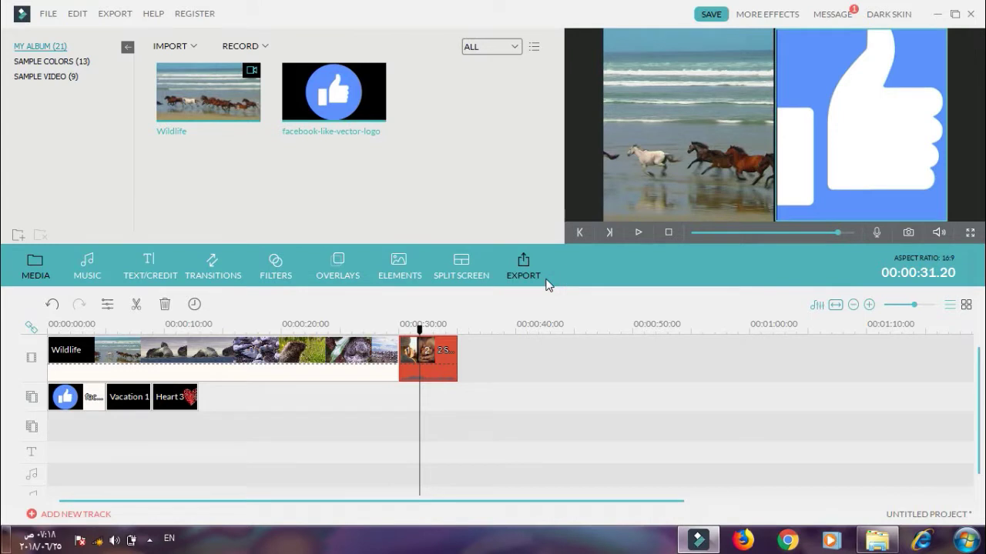
- Browse the available split screen layouts and preview the six-pane grid
click(478, 280)
mouse_move(383, 197)
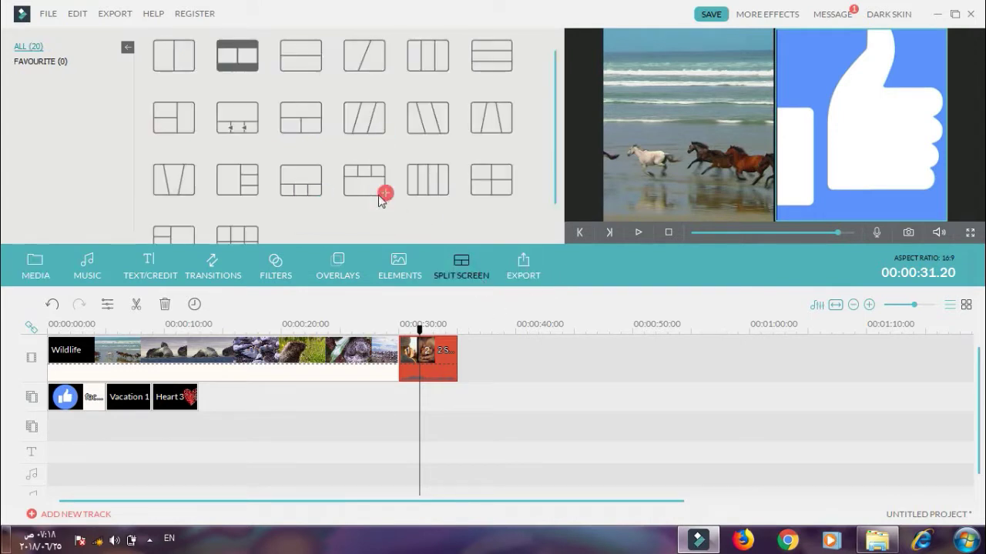
click(236, 234)
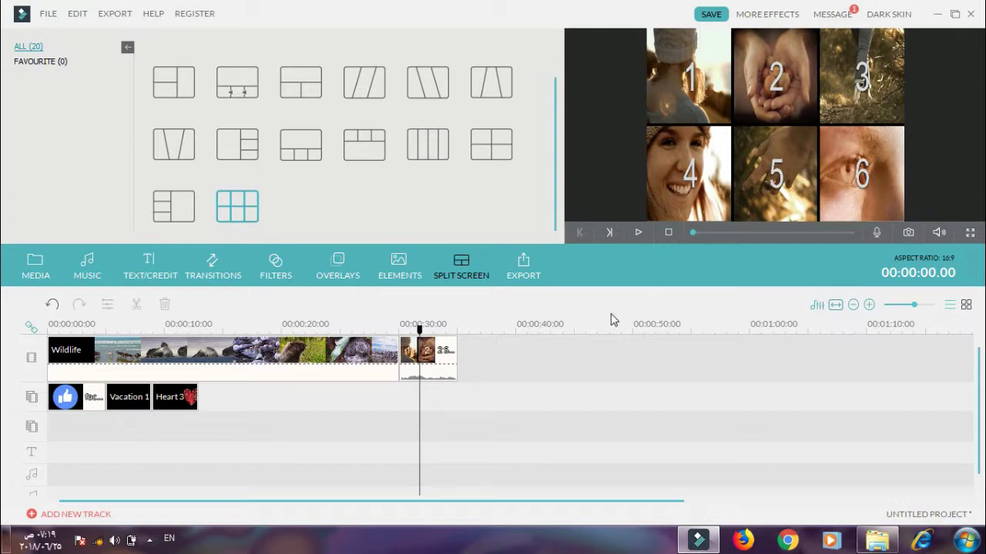
- Set up a local file export named "wonder share filmora" with the Desktop as the destination folder
click(530, 283)
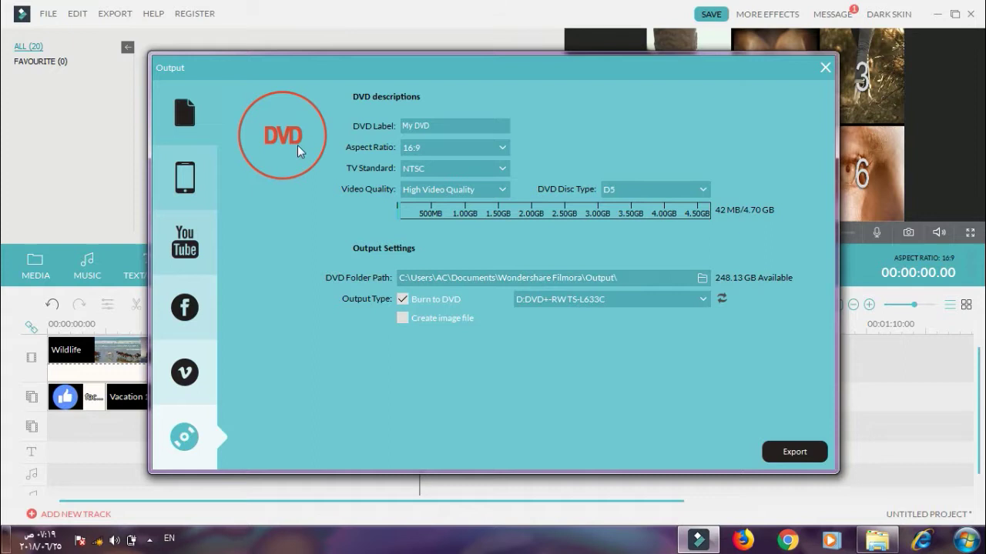
click(168, 128)
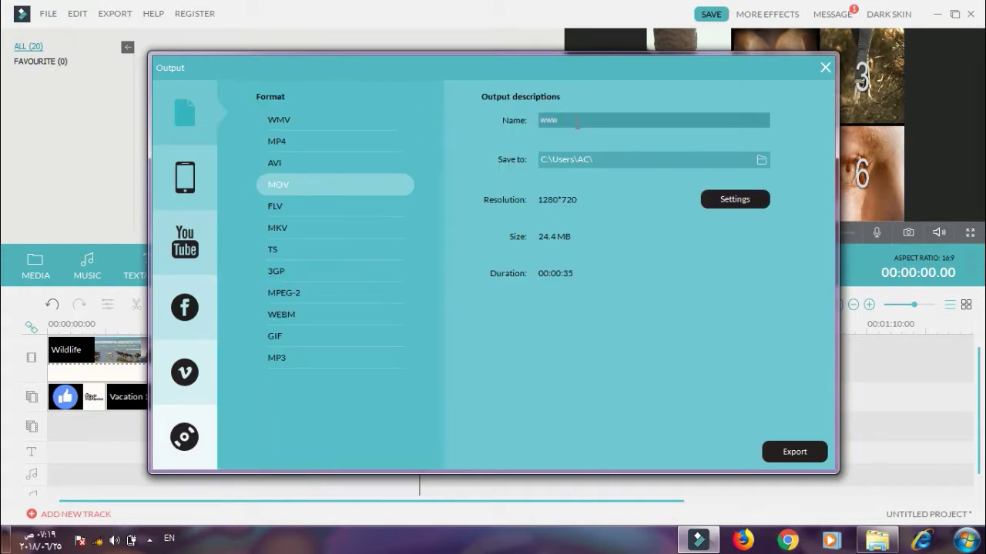
key(BackSpace)
text(wo)
click(759, 160)
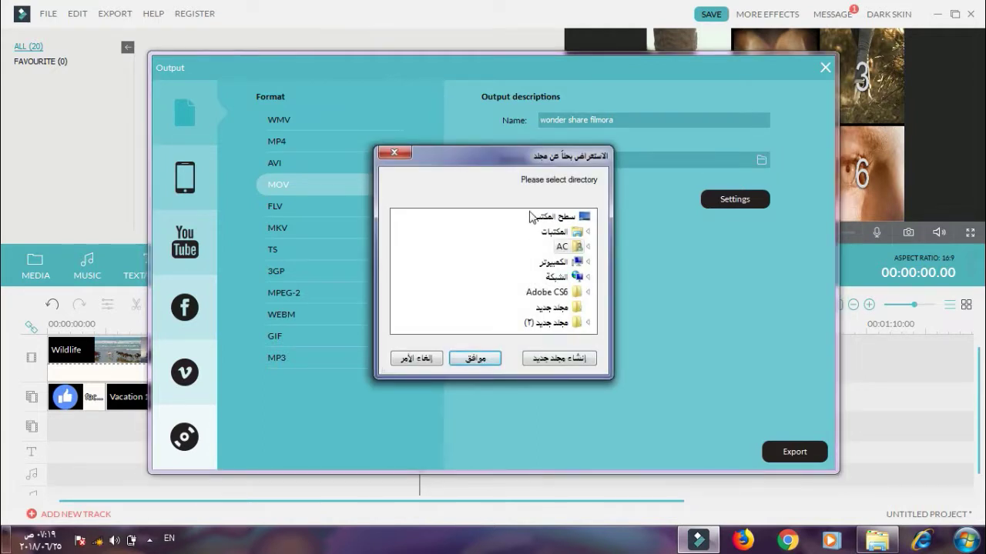
click(534, 218)
click(475, 358)
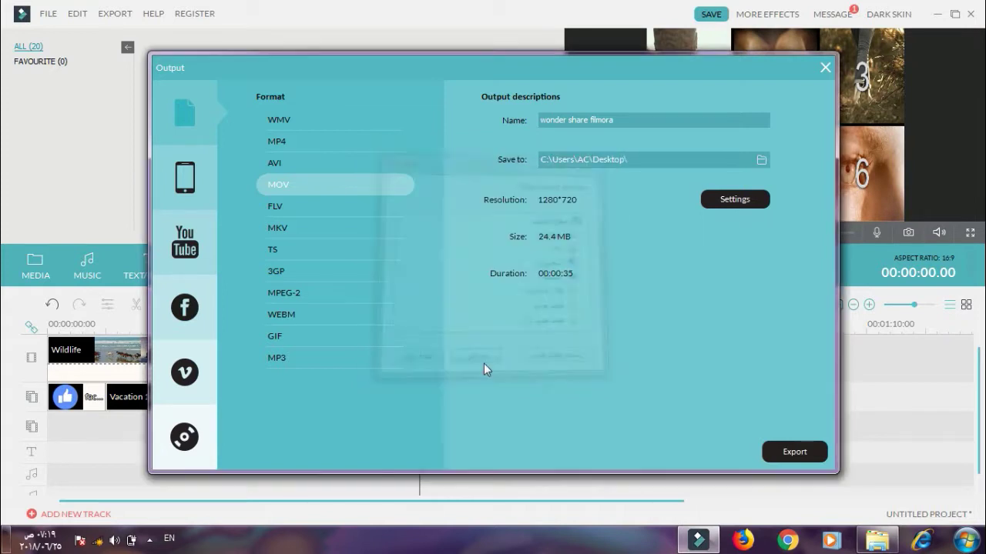
- Set the MOV export quality to Best
click(737, 201)
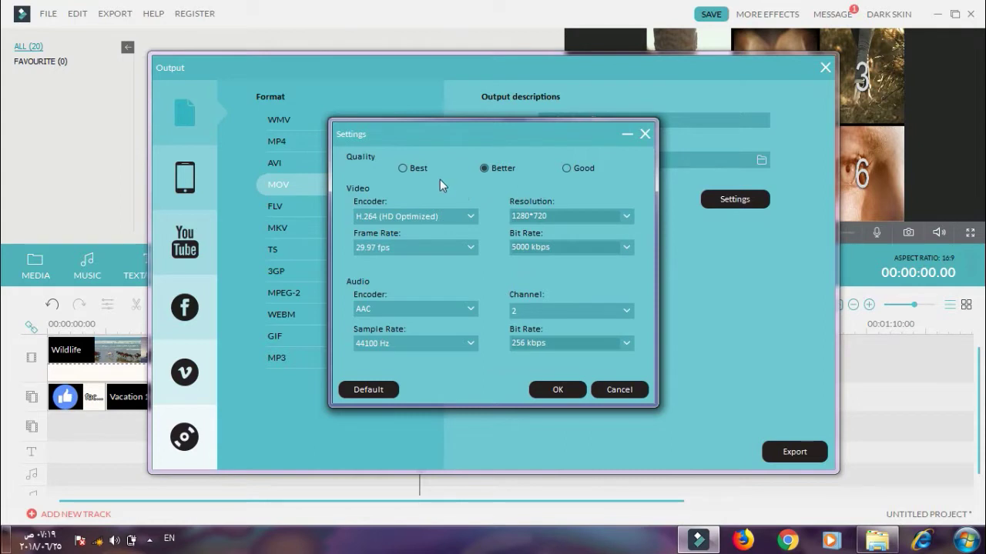
click(403, 169)
click(559, 392)
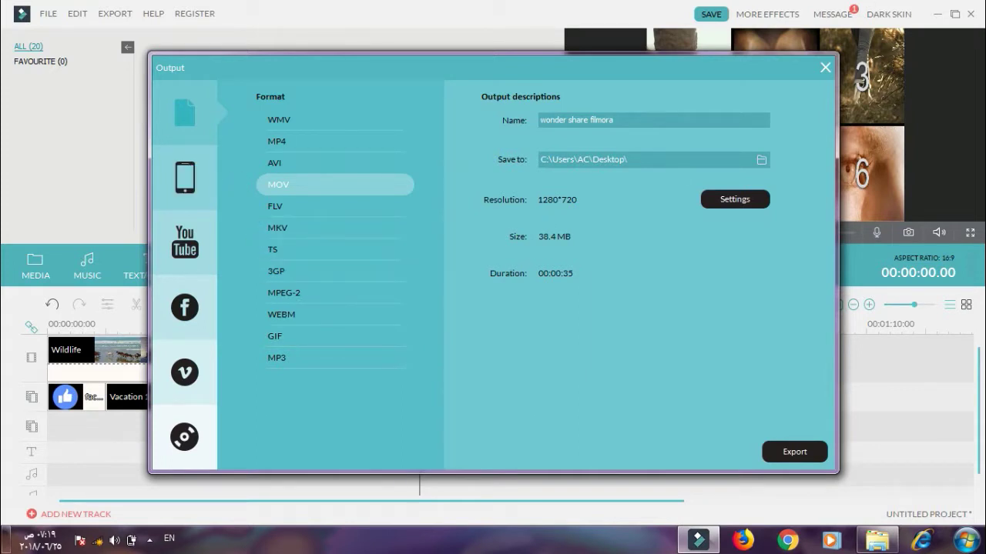
- Compare the output details of the WMV, MP4, MOV and MP3 export formats
click(388, 121)
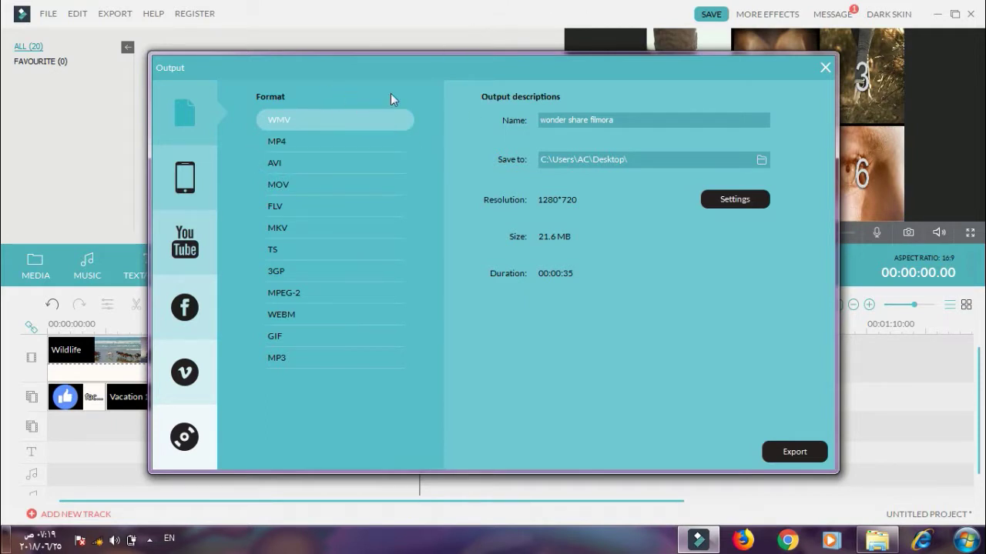
click(648, 117)
click(310, 144)
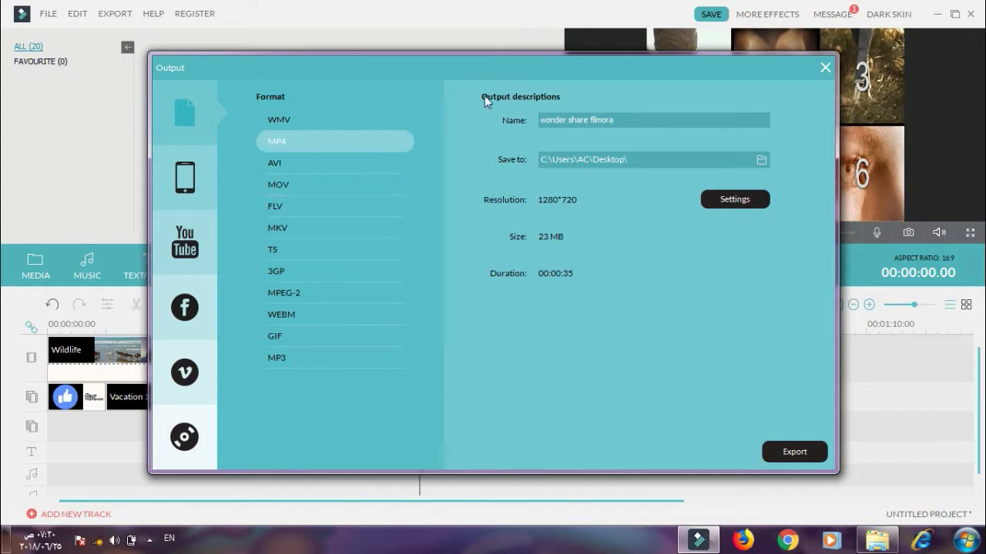
click(385, 191)
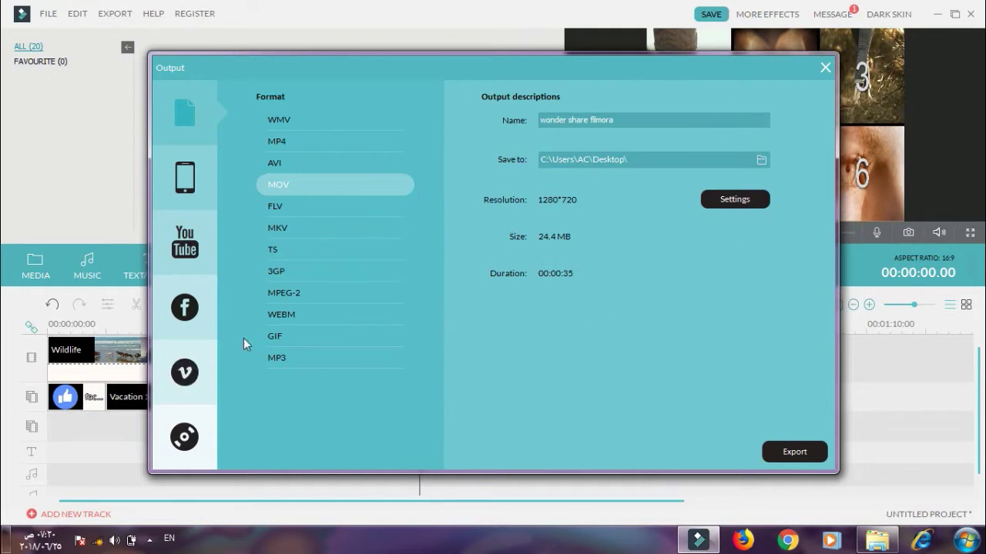
click(336, 362)
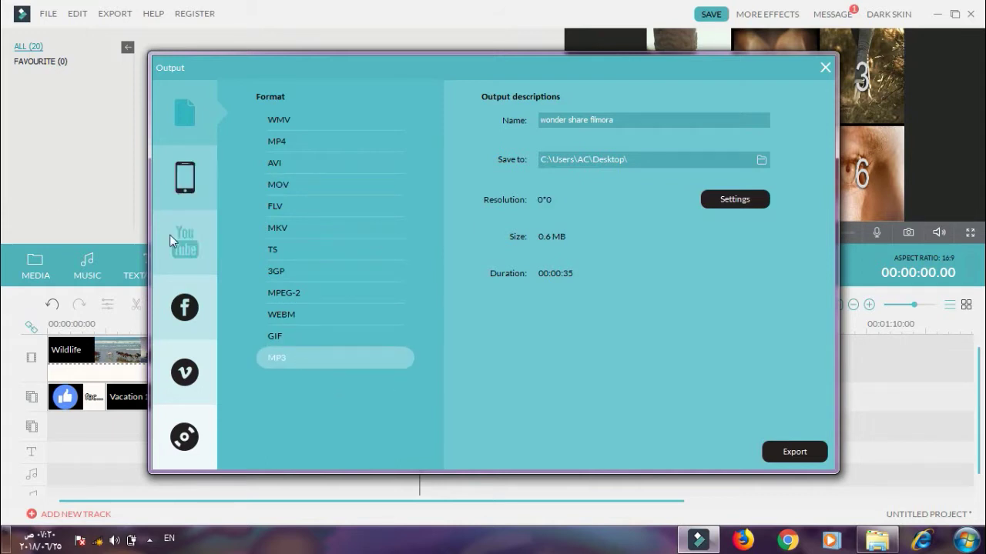
- Review the device export presets, including iPhone, iPad, Apple TV and SONY TV
click(186, 177)
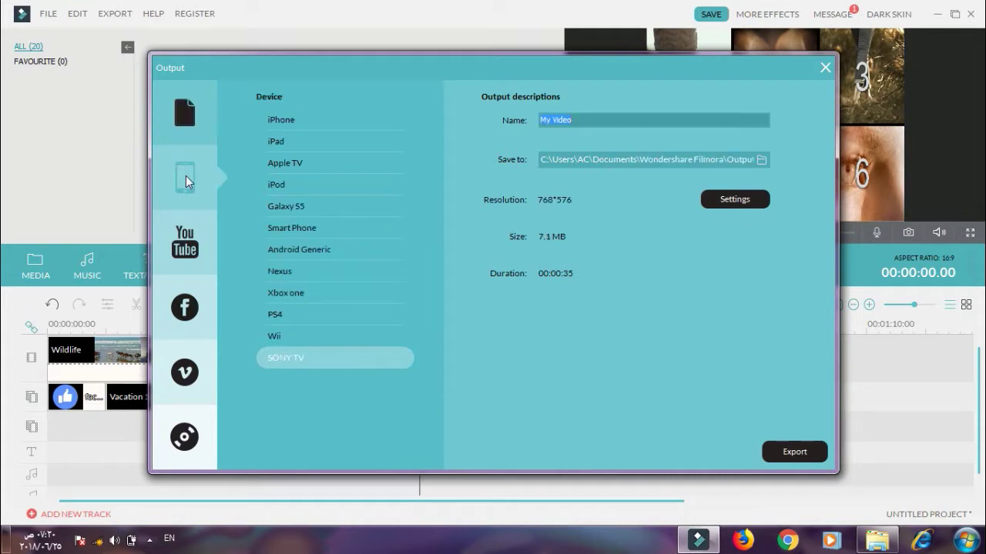
click(311, 124)
click(311, 145)
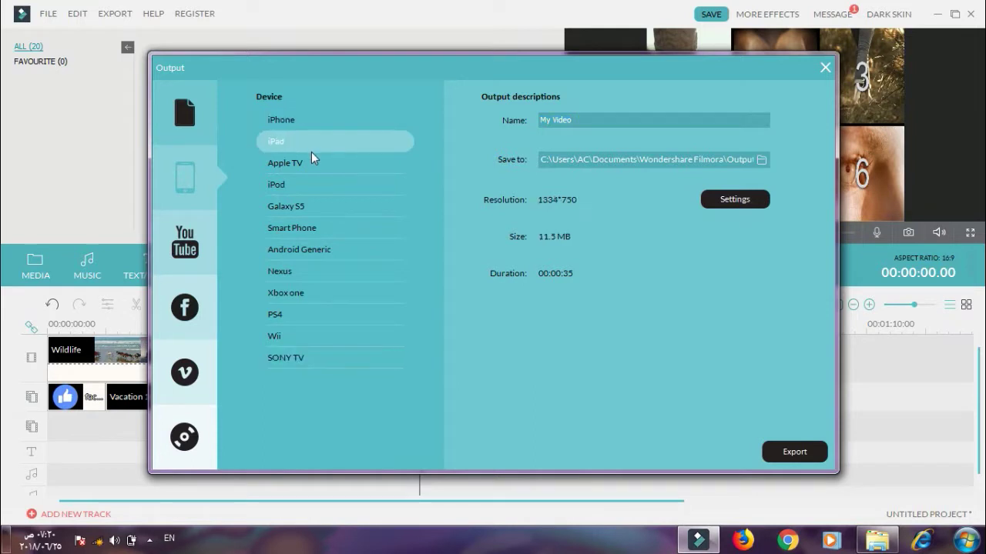
click(309, 170)
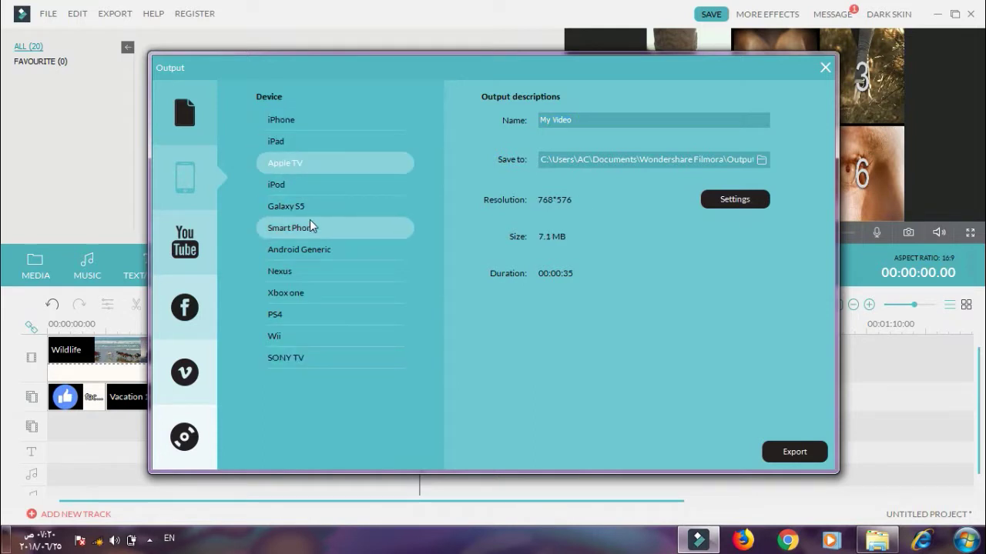
click(315, 361)
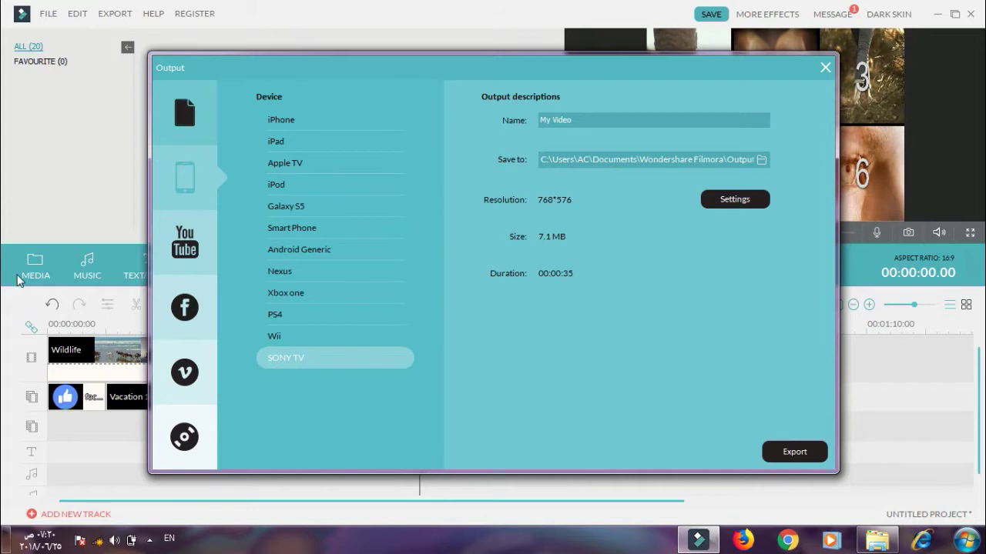
- Review the YouTube, Facebook, Vimeo and DVD export options, return to the local file formats and close the export window without exporting
click(200, 257)
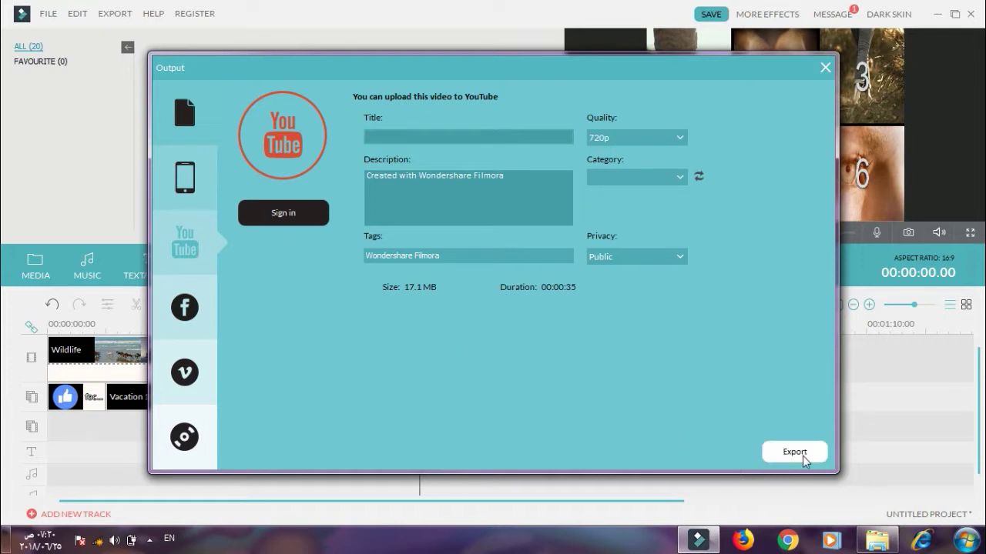
click(199, 312)
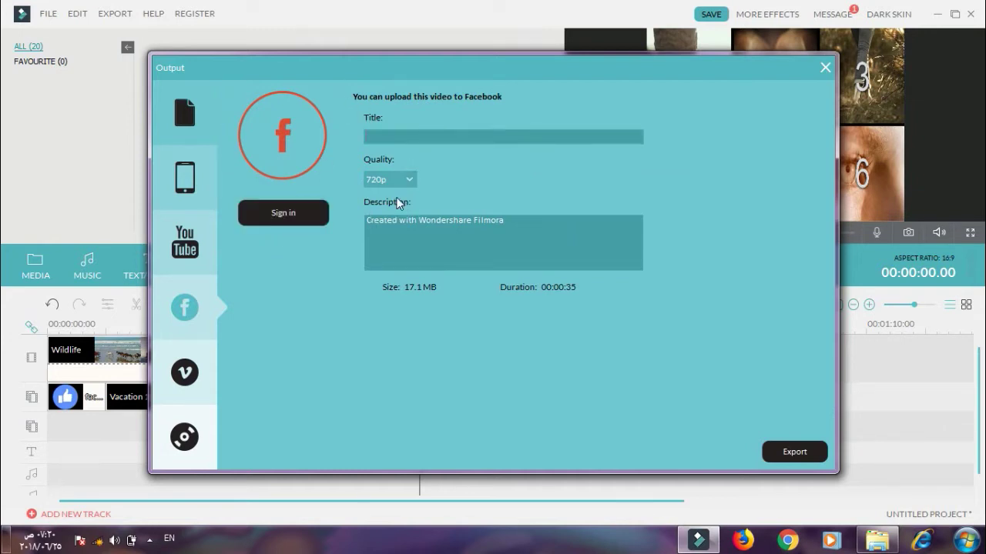
click(192, 378)
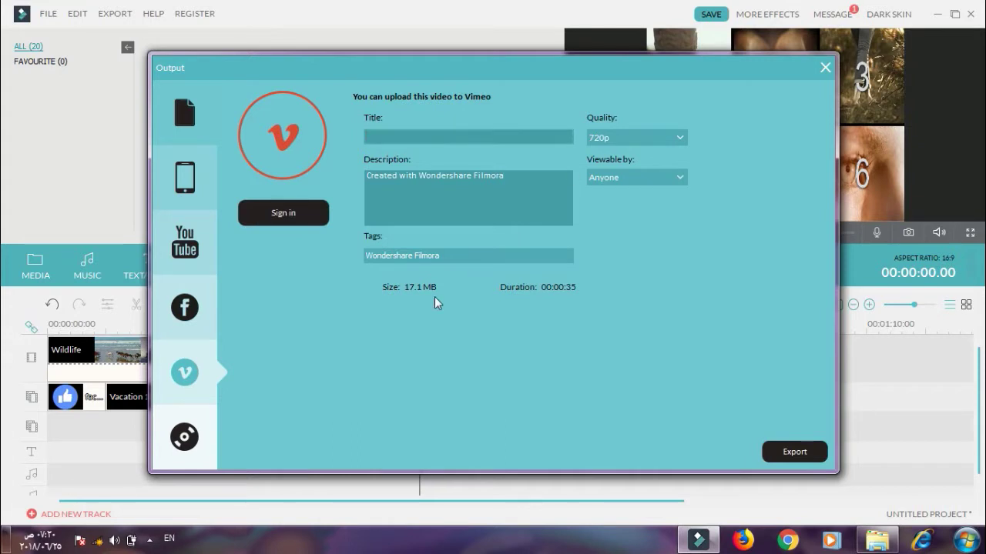
click(195, 430)
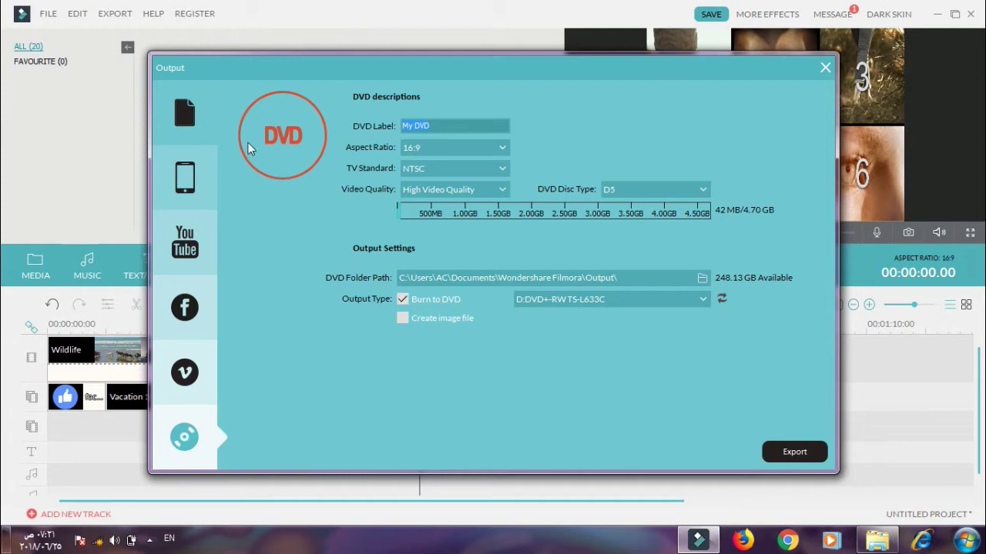
click(188, 129)
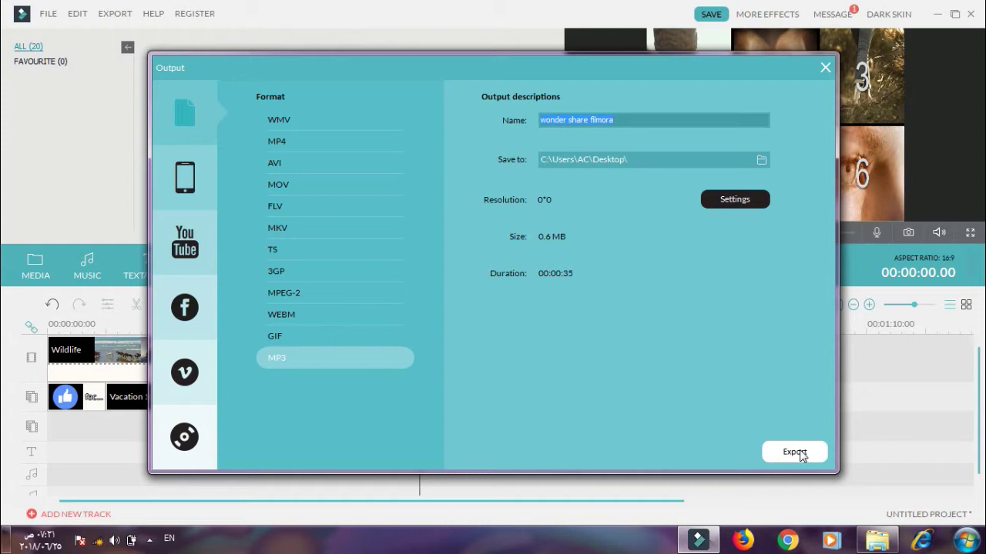
click(825, 67)
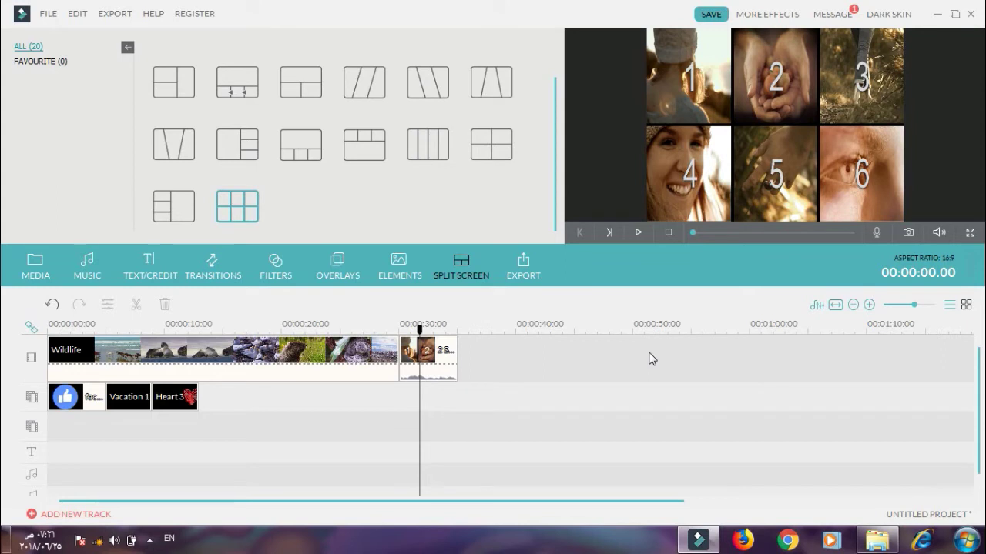